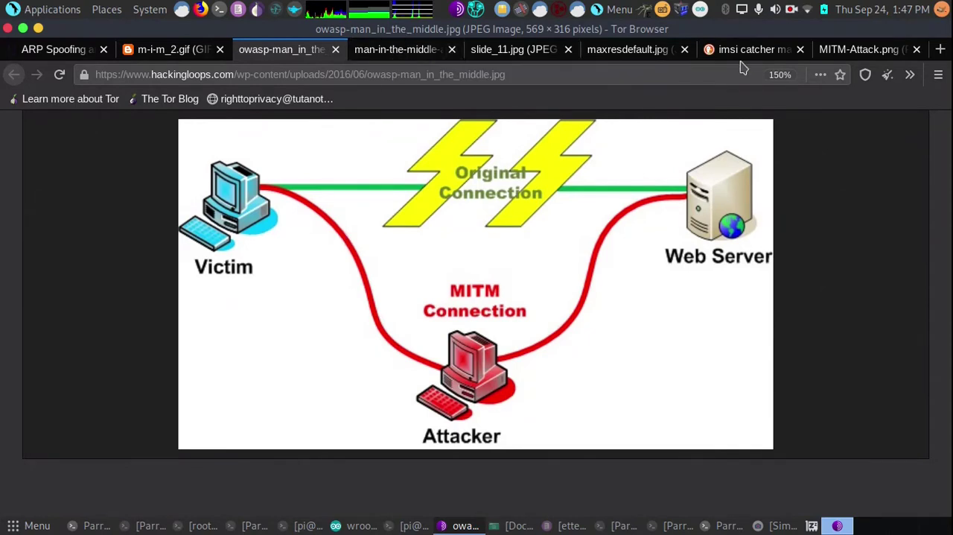
- Browse the IMSI catcher diagram, the IMSI catcher image results, then the ARP poisoning slide
click(853, 49)
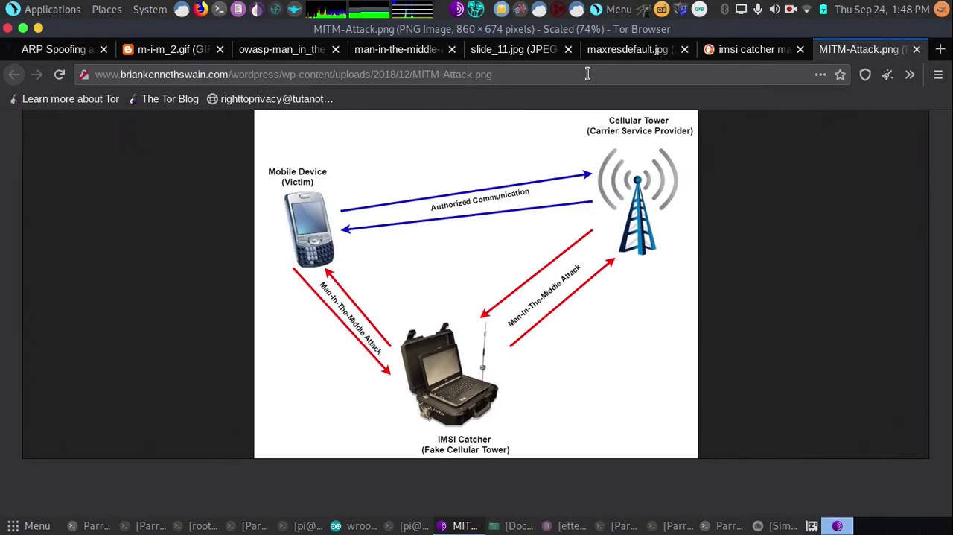
click(755, 50)
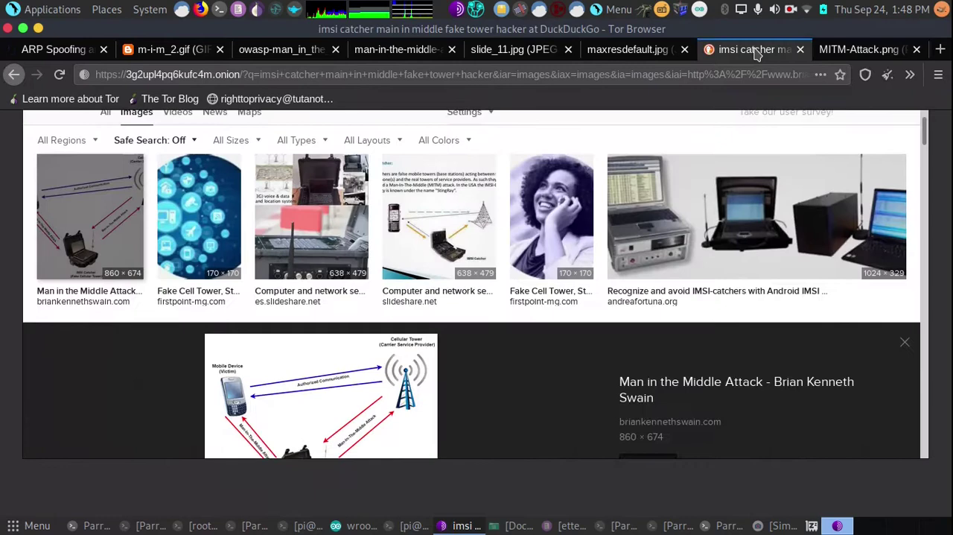
click(611, 50)
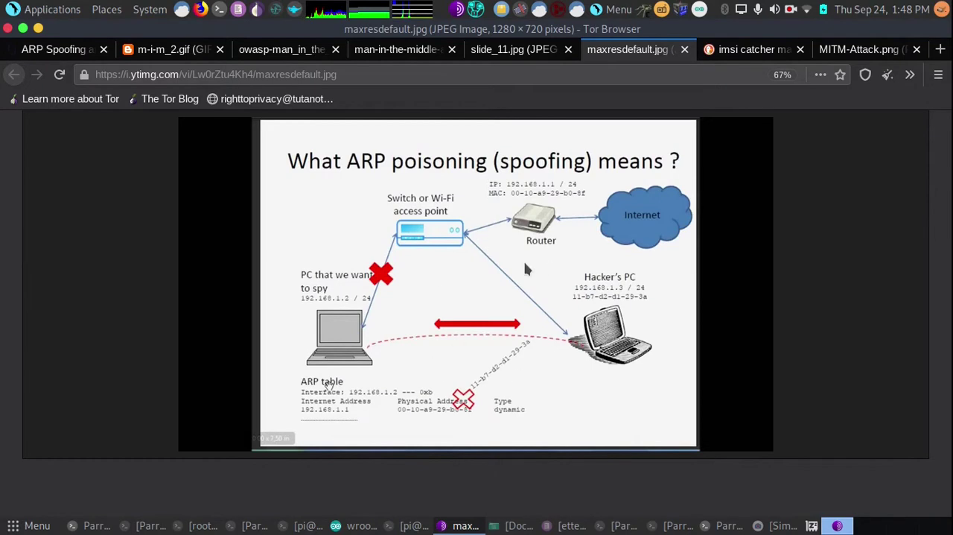
- Show the Victim–Attacker–Web Server diagram, then raise the terminal with the stopped packet capture
click(287, 49)
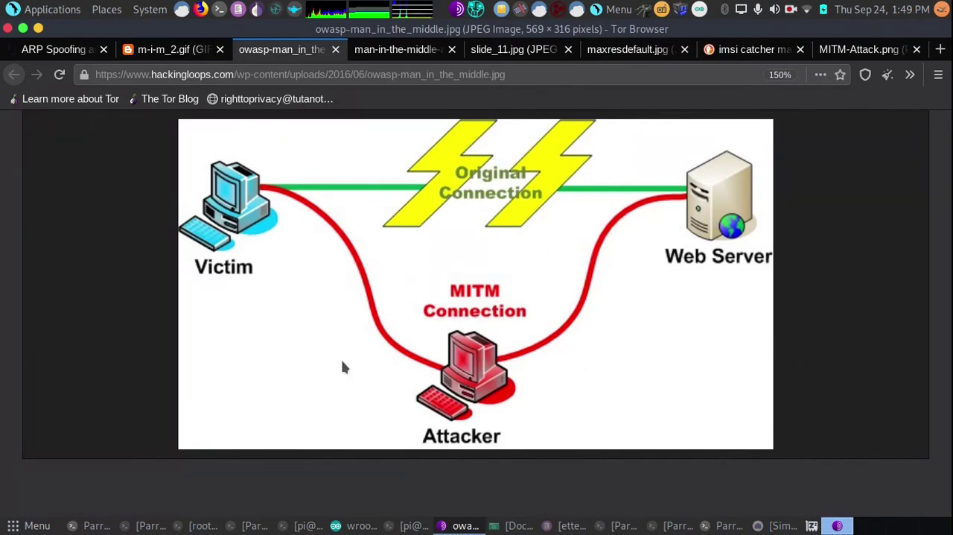
click(118, 524)
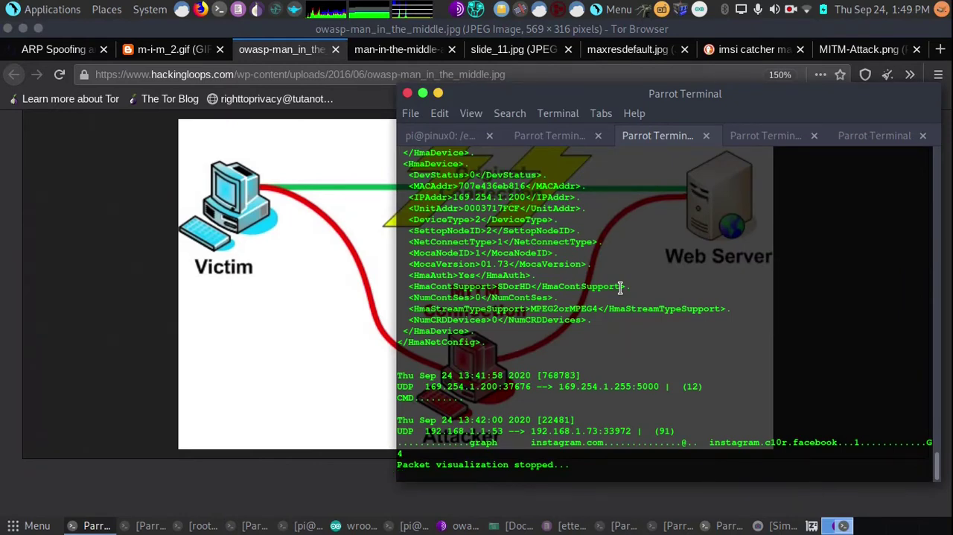
- Resume ettercap's packet visualization so UDP and TCP traffic streams in again
key(space)
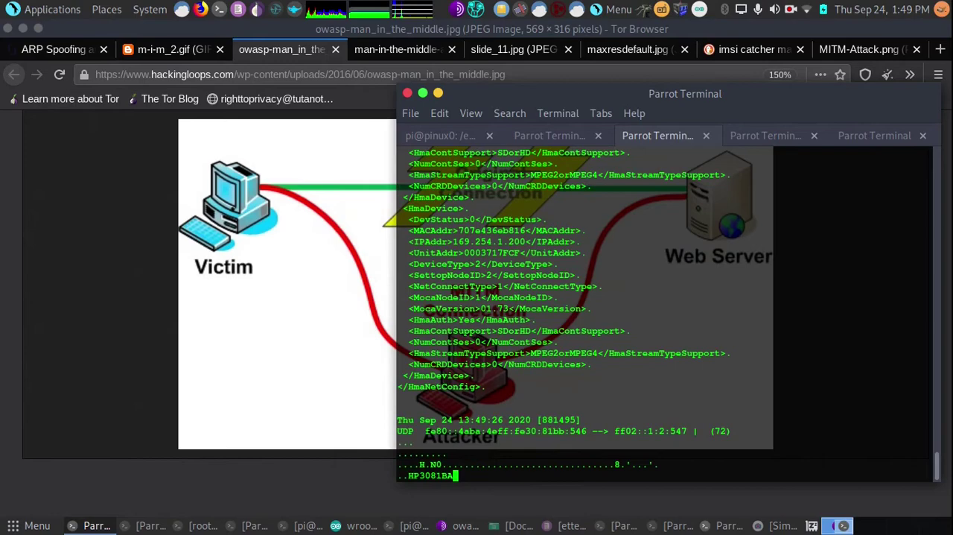
scroll(685, 302, up, 3)
scroll(687, 302, up, 2)
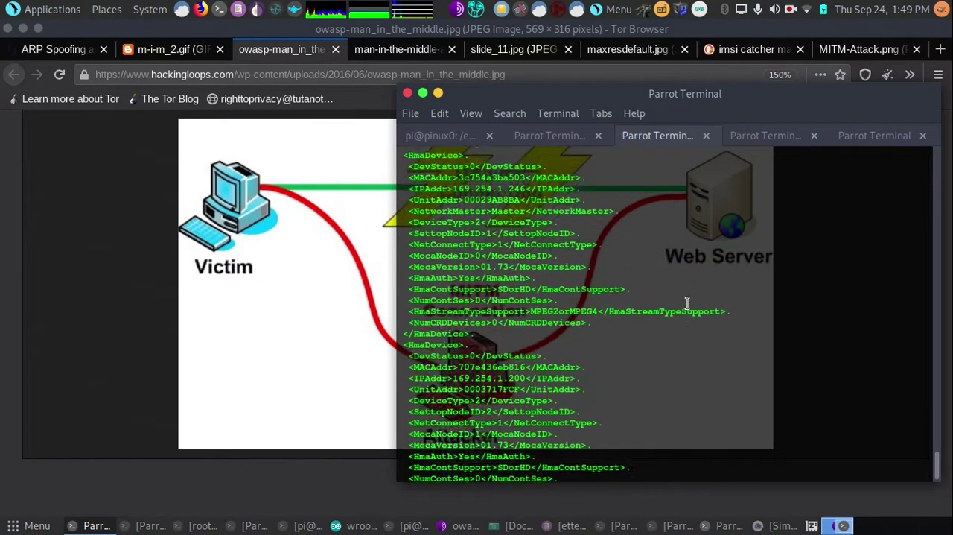
scroll(685, 301, up, 5)
scroll(685, 301, up, 1)
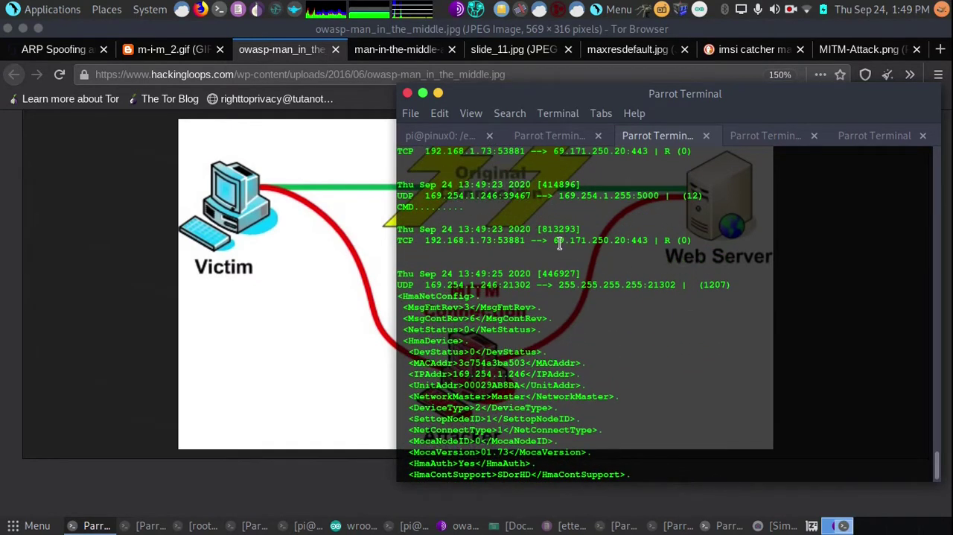
scroll(595, 299, up, 5)
scroll(597, 300, up, 4)
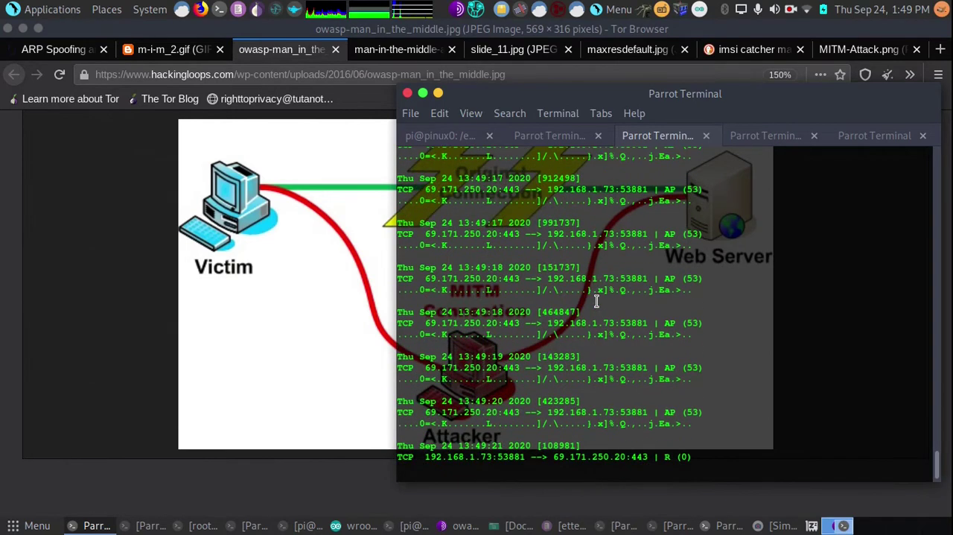
scroll(561, 300, up, 2)
scroll(562, 300, up, 2)
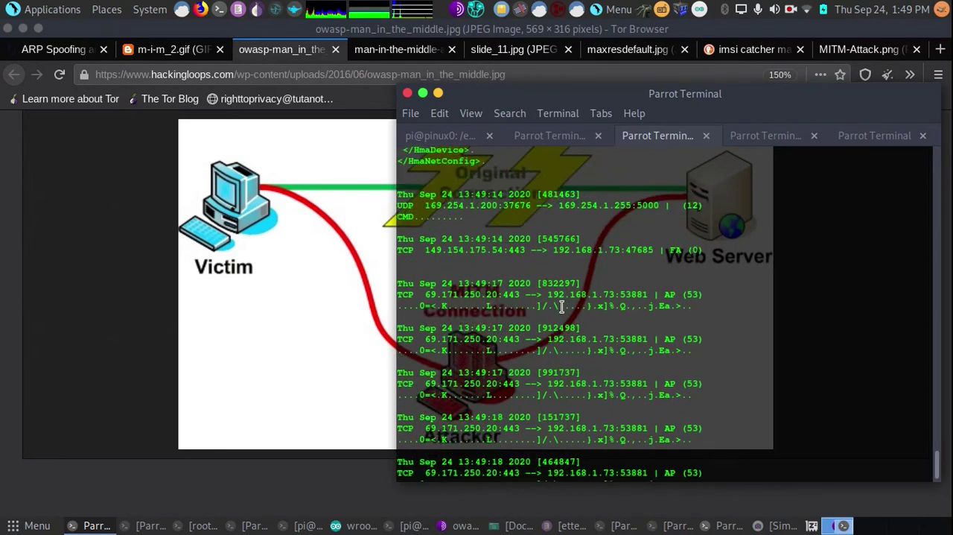
scroll(561, 299, up, 3)
scroll(561, 299, up, 3)
scroll(752, 335, up, 2)
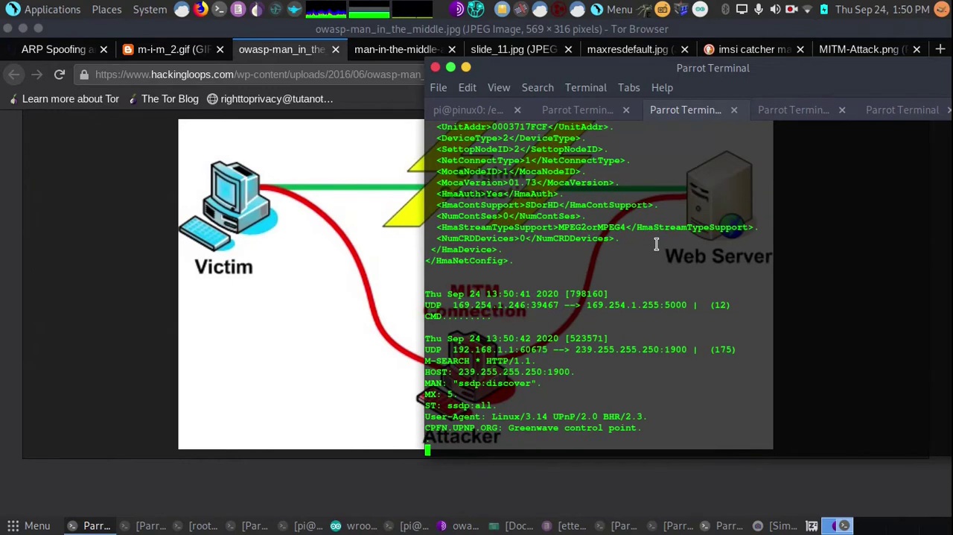
- Show hackingloops.com's connection details, verified by Cloudflare, Inc
click(84, 74)
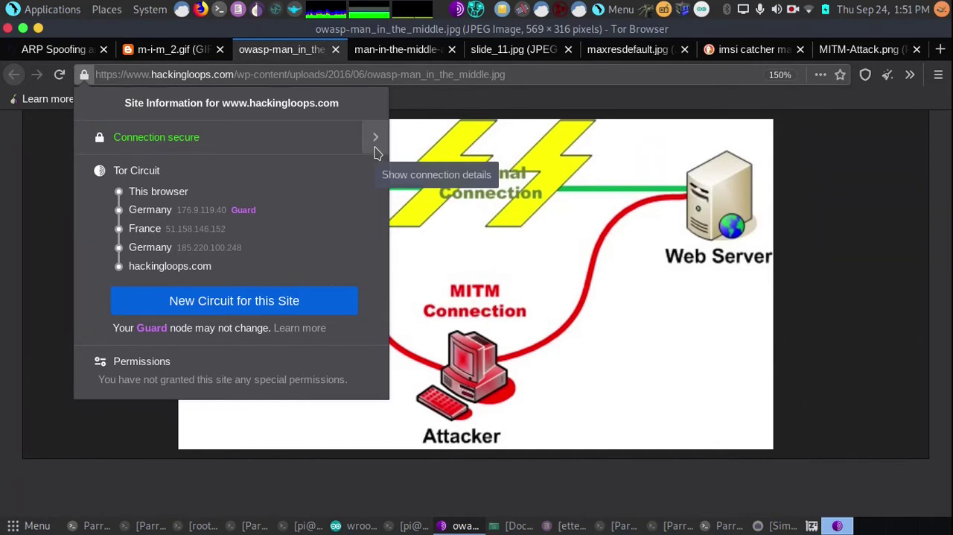
click(375, 137)
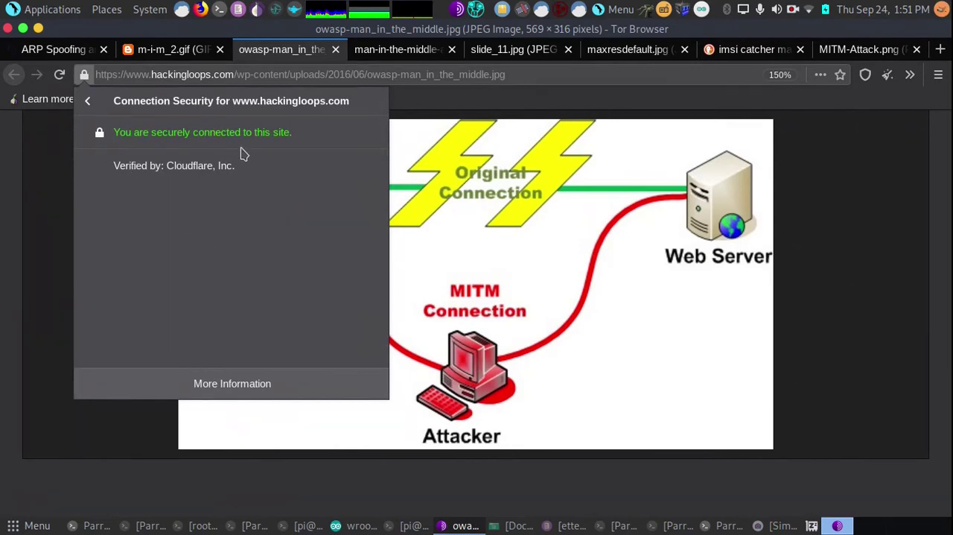
key(alt+Tab)
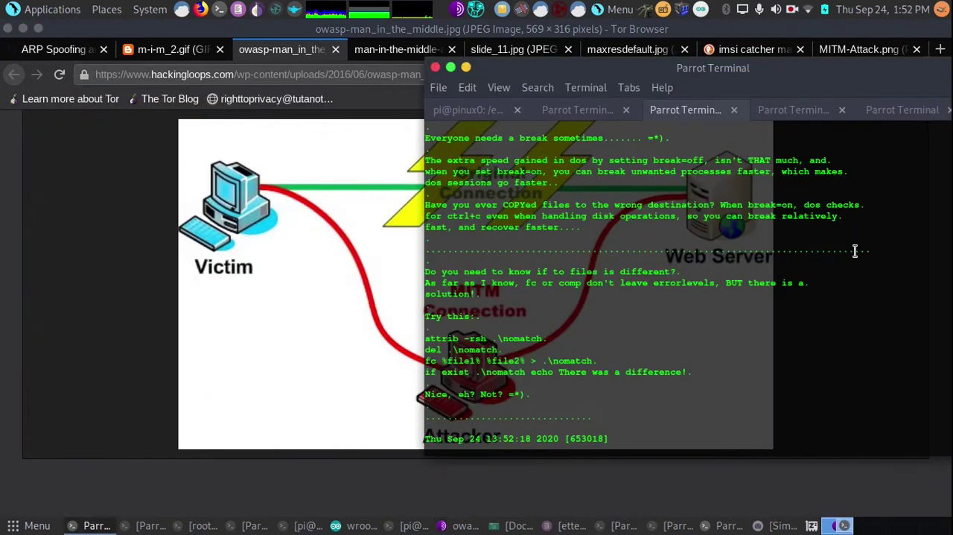
key(space)
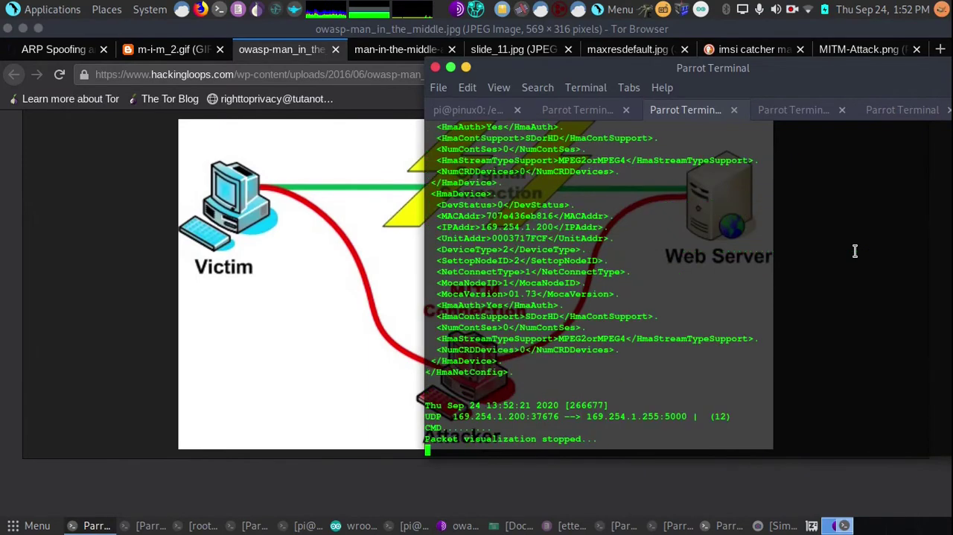
scroll(854, 250, up, 8)
scroll(855, 251, up, 10)
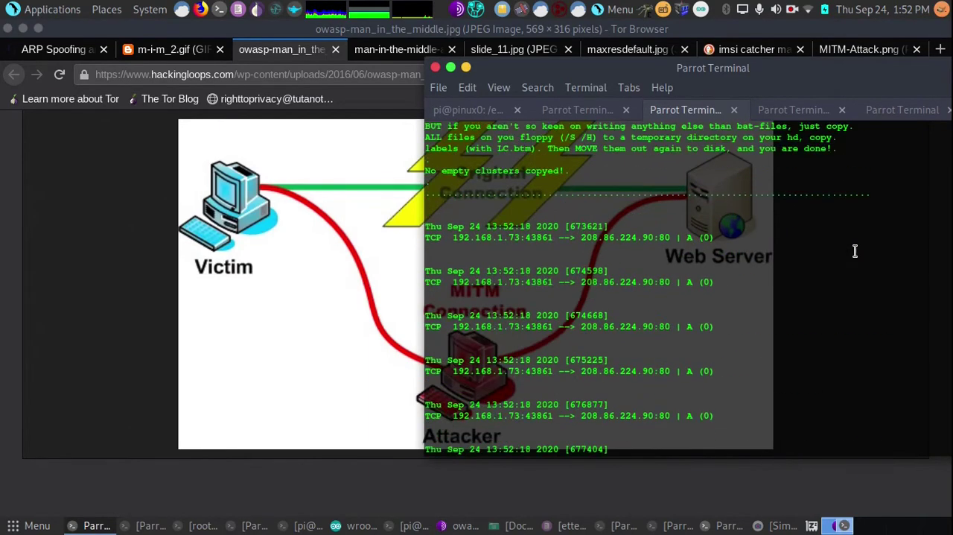
scroll(855, 251, up, 8)
scroll(854, 251, down, 3)
scroll(854, 251, up, 1)
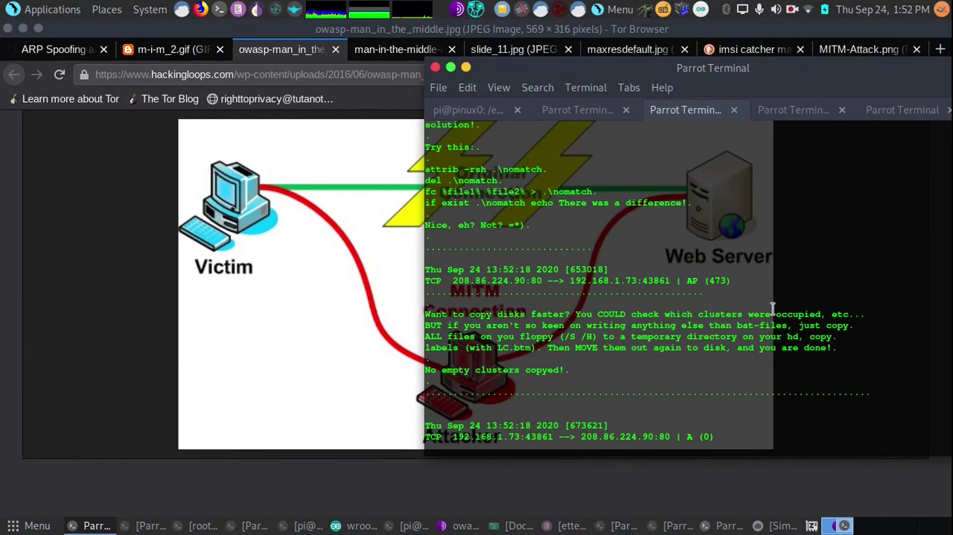
scroll(509, 322, up, 2)
scroll(508, 322, up, 4)
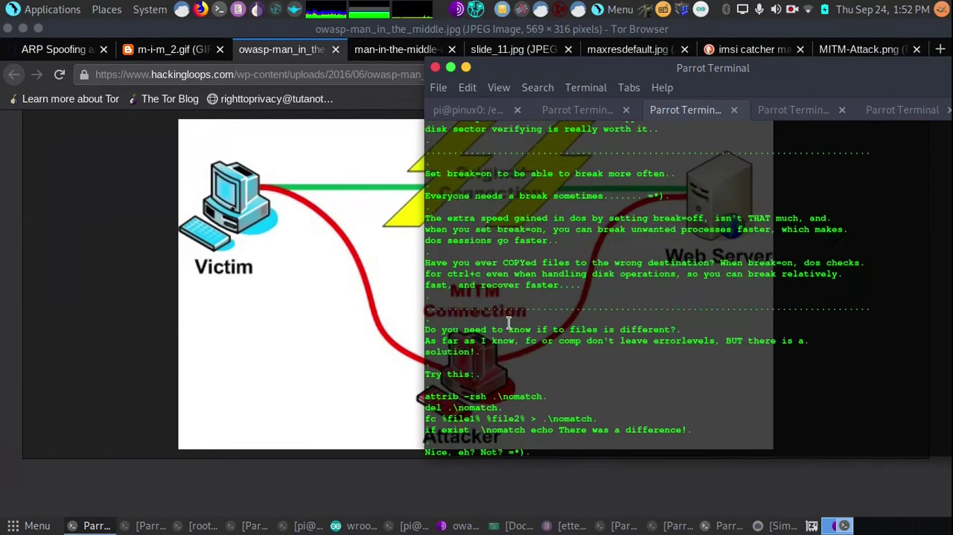
scroll(509, 321, up, 3)
scroll(509, 322, up, 1)
scroll(507, 264, up, 2)
scroll(507, 264, up, 2)
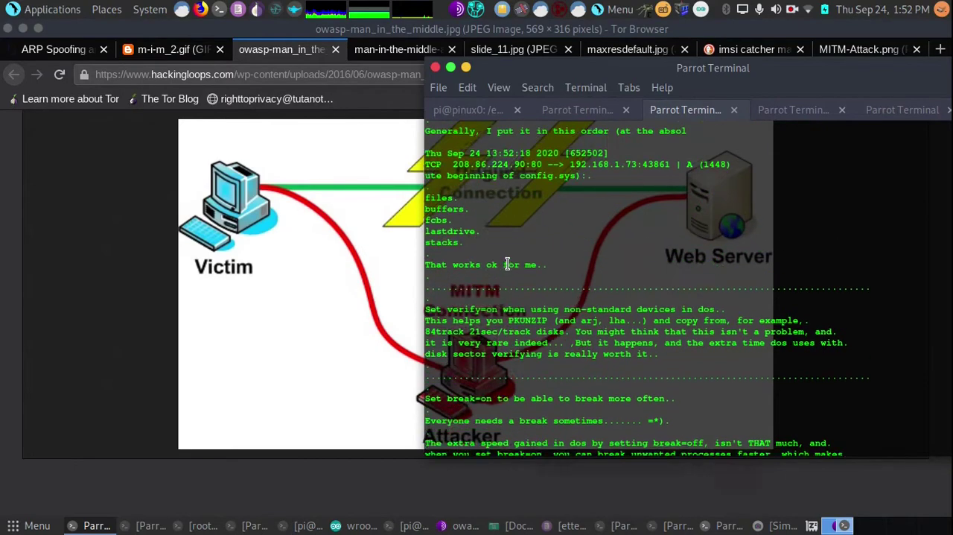
scroll(507, 264, up, 3)
scroll(507, 264, up, 1)
scroll(536, 225, up, 4)
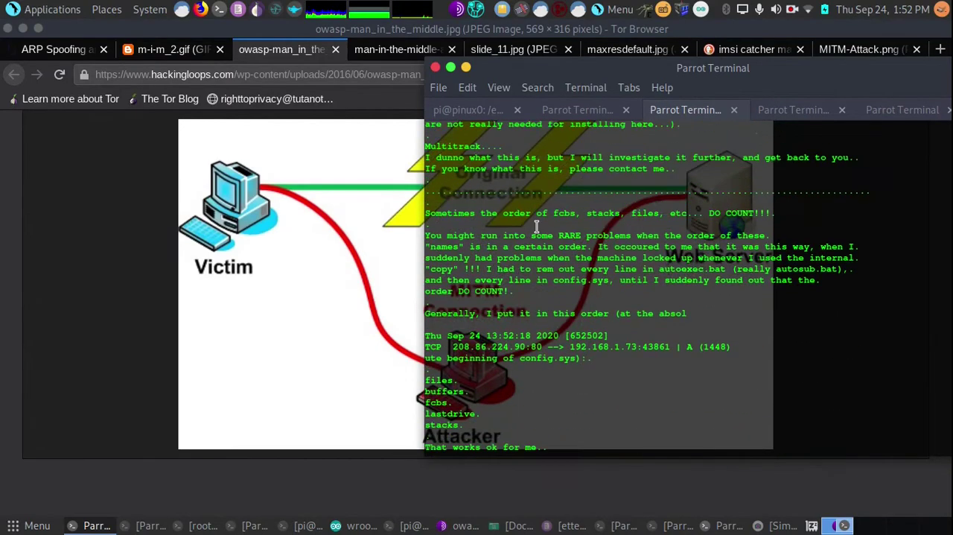
scroll(518, 233, up, 1)
scroll(517, 234, up, 2)
scroll(517, 235, up, 1)
scroll(516, 235, up, 6)
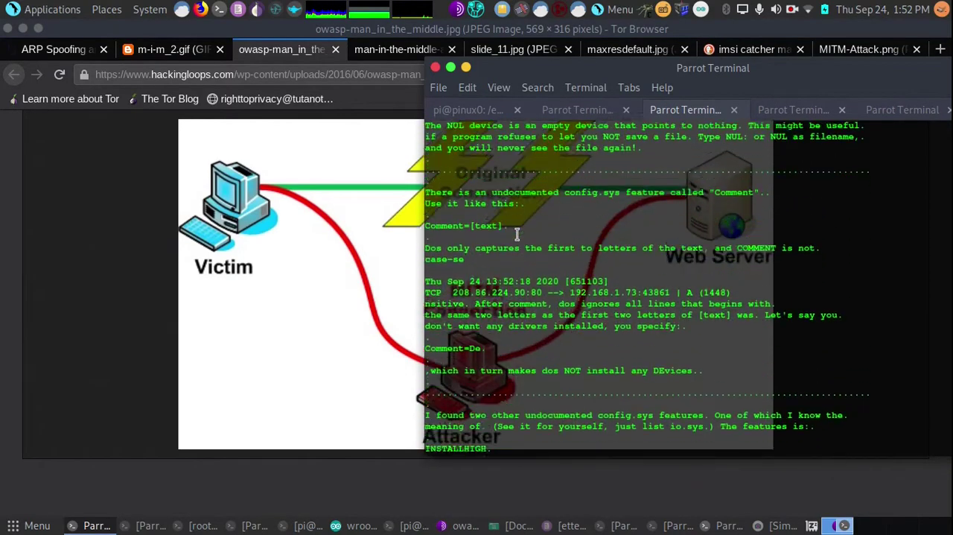
scroll(609, 293, up, 2)
scroll(609, 293, up, 4)
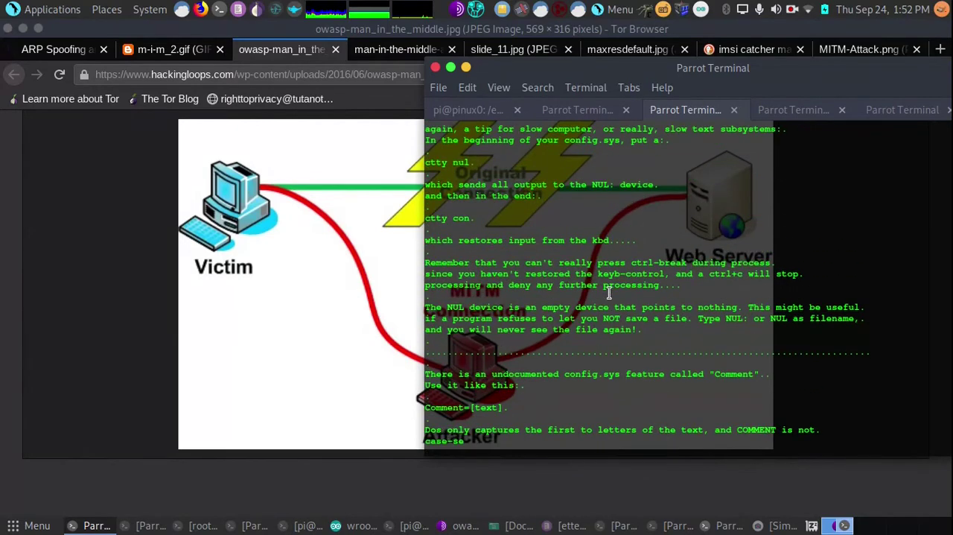
scroll(609, 293, up, 2)
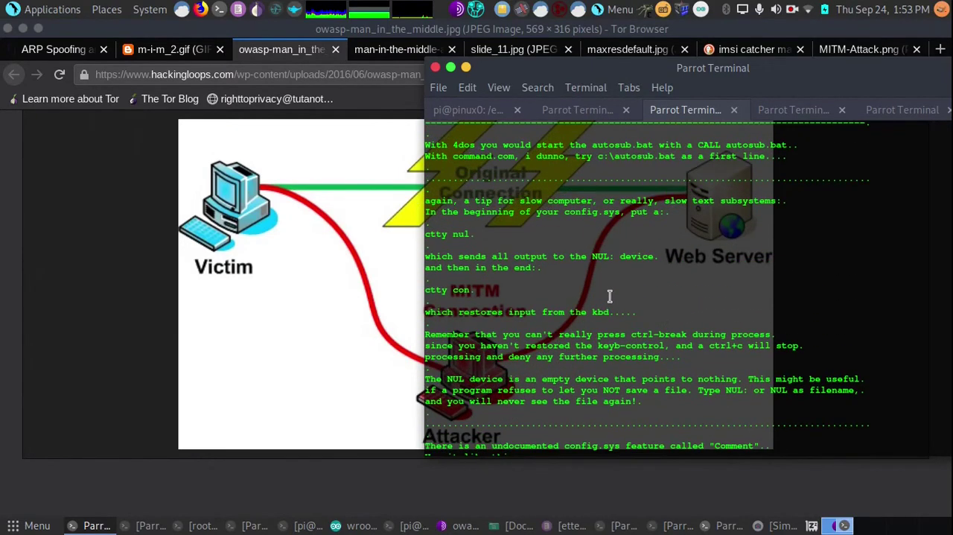
scroll(609, 293, up, 4)
scroll(610, 295, up, 4)
scroll(610, 296, up, 1)
scroll(610, 296, up, 3)
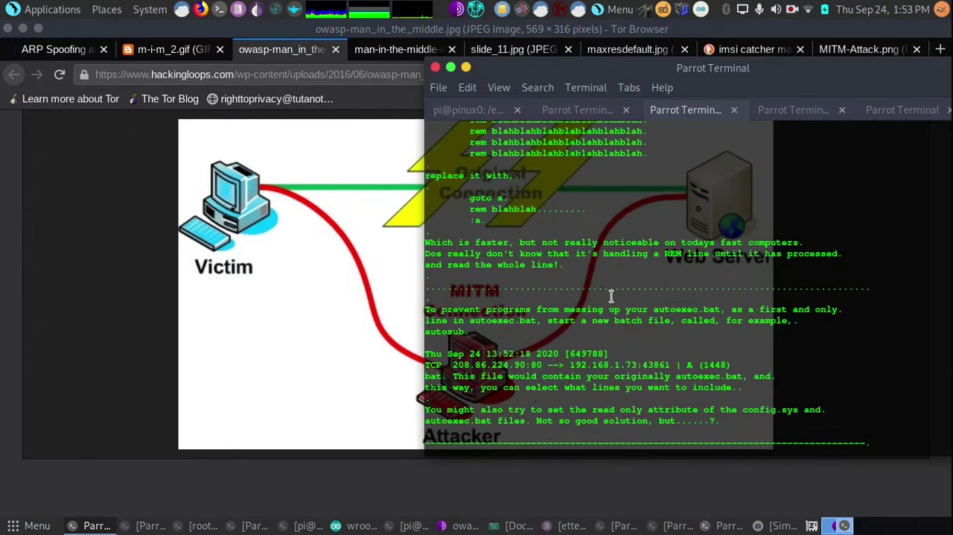
scroll(611, 296, up, 5)
scroll(610, 296, up, 5)
scroll(610, 296, up, 1)
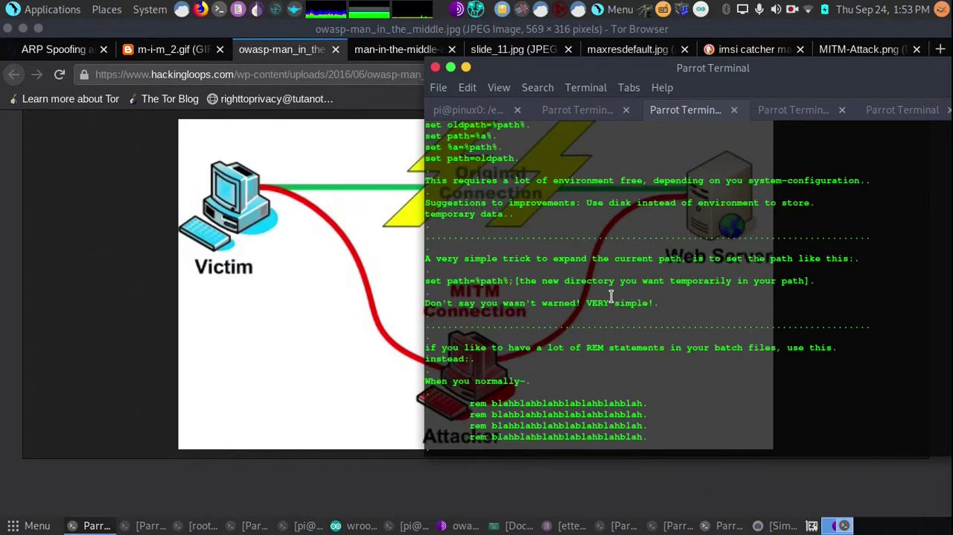
scroll(611, 296, up, 4)
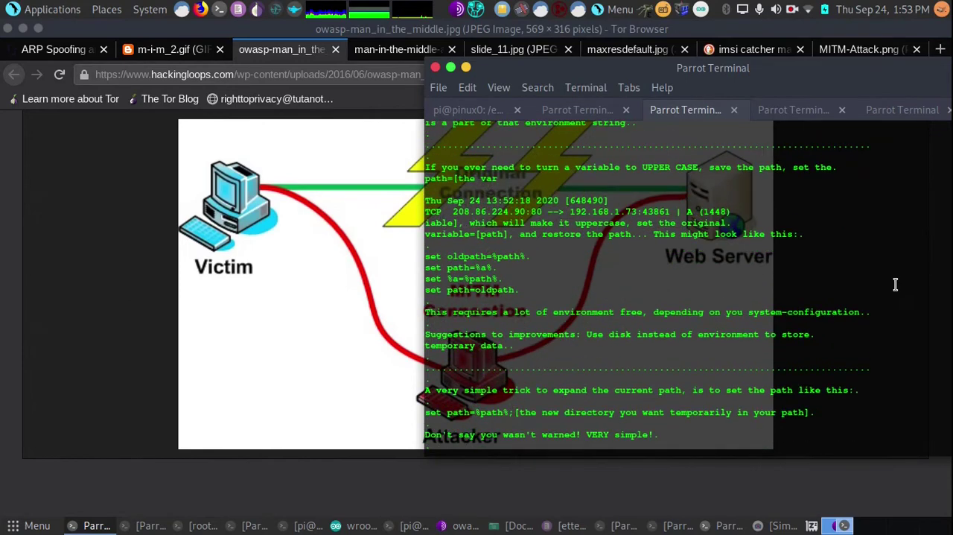
scroll(895, 283, up, 1)
scroll(895, 283, up, 2)
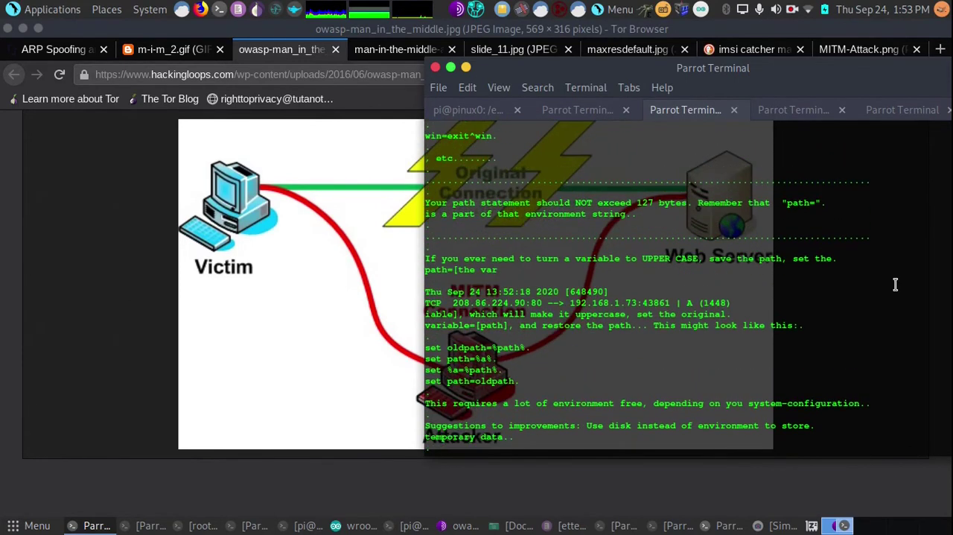
scroll(896, 284, up, 3)
scroll(896, 283, up, 1)
scroll(896, 283, up, 2)
scroll(895, 284, up, 1)
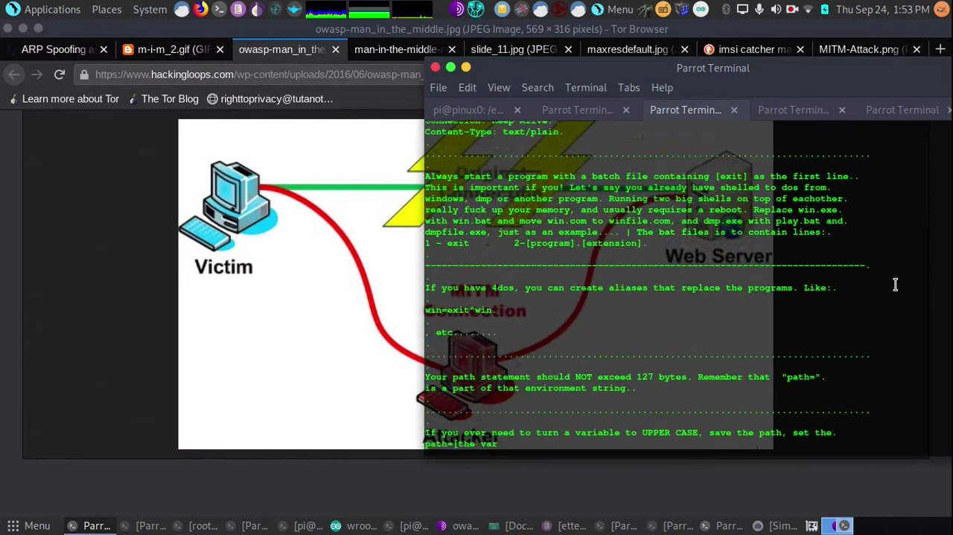
scroll(896, 284, up, 1)
scroll(895, 284, up, 1)
scroll(896, 284, up, 2)
scroll(896, 284, up, 2)
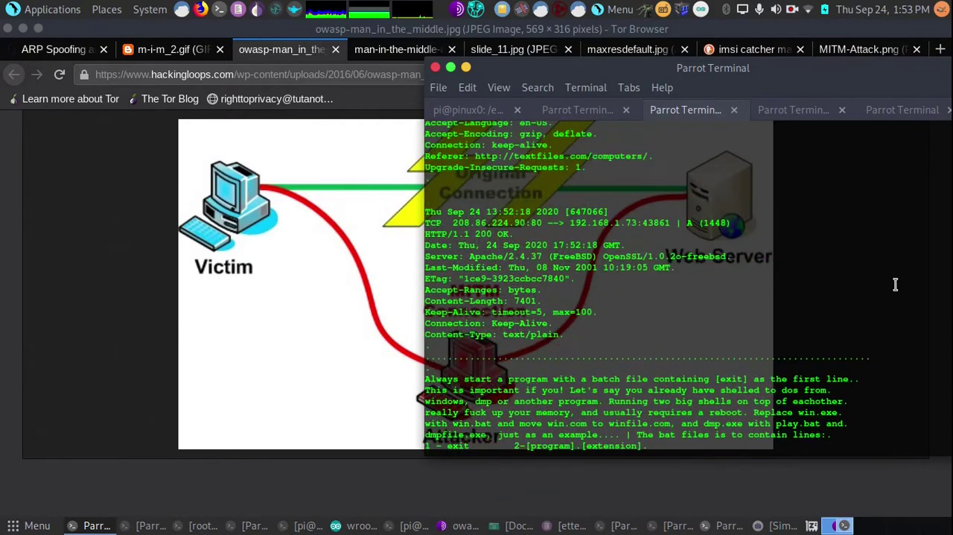
scroll(895, 284, up, 1)
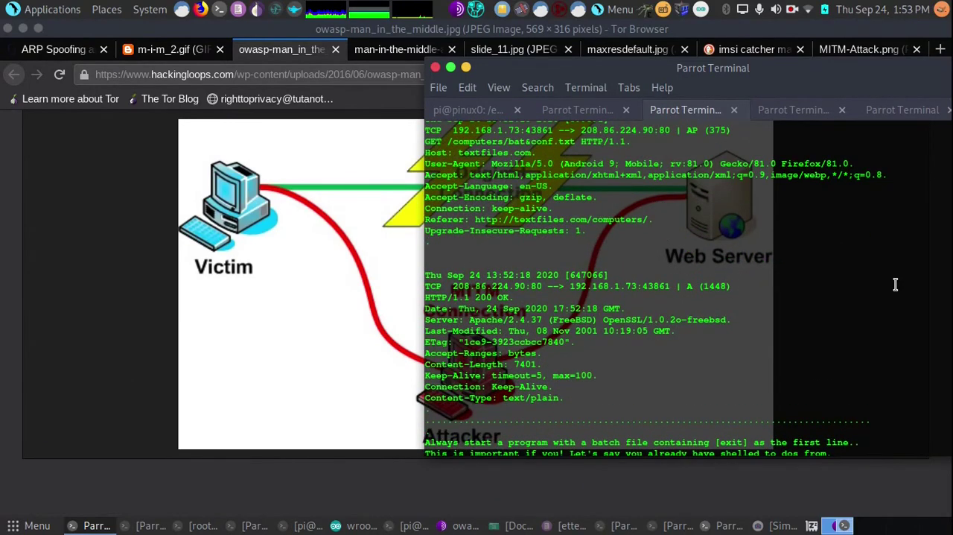
scroll(896, 284, up, 1)
scroll(895, 284, up, 4)
scroll(896, 283, up, 1)
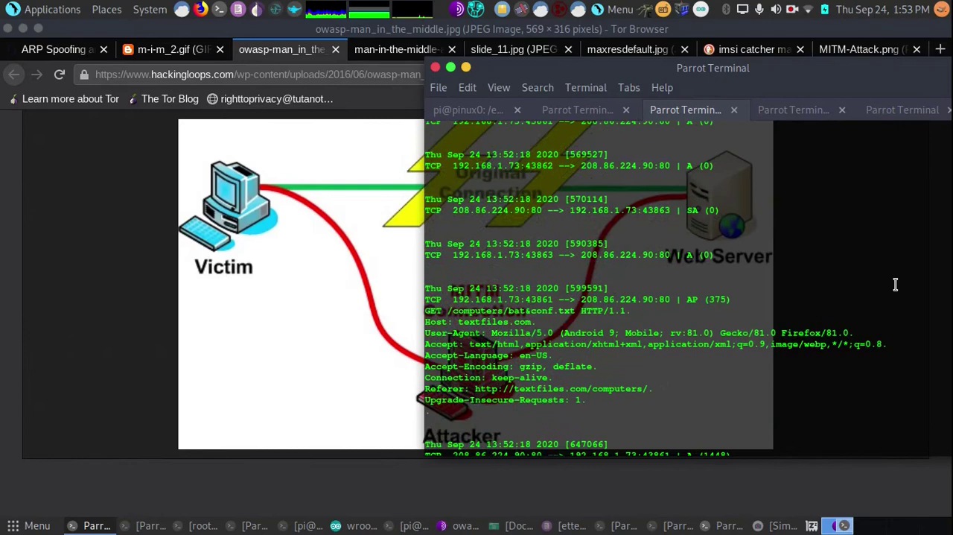
scroll(895, 283, up, 4)
scroll(895, 283, up, 1)
scroll(896, 284, down, 5)
scroll(896, 284, down, 2)
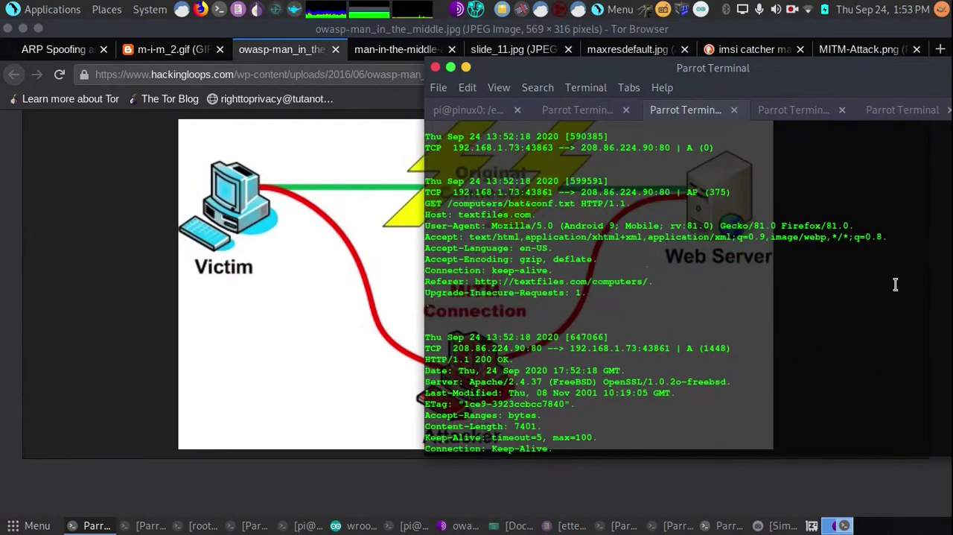
scroll(896, 284, down, 4)
scroll(896, 284, down, 2)
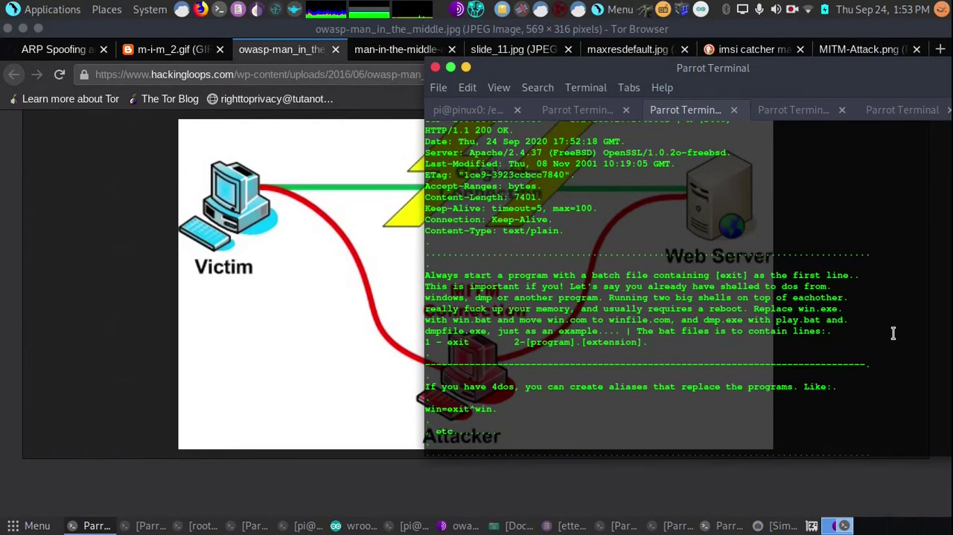
scroll(893, 333, up, 1)
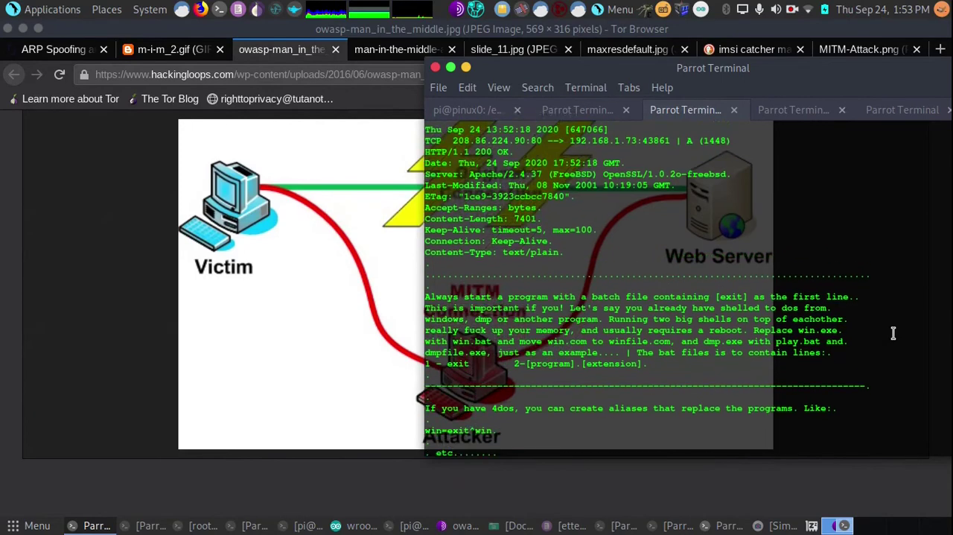
scroll(894, 333, up, 1)
scroll(894, 329, down, 3)
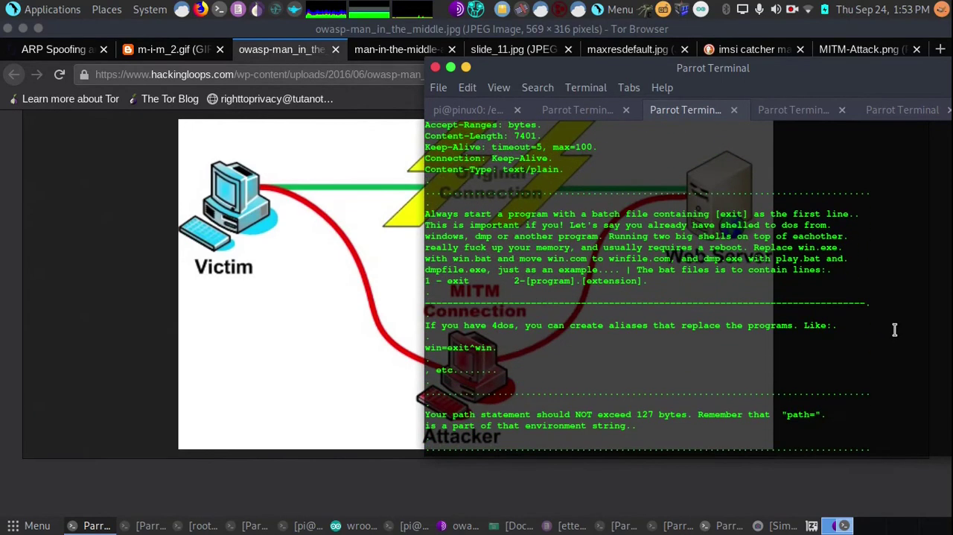
scroll(893, 329, down, 2)
scroll(894, 329, down, 1)
scroll(895, 329, down, 1)
scroll(895, 329, down, 2)
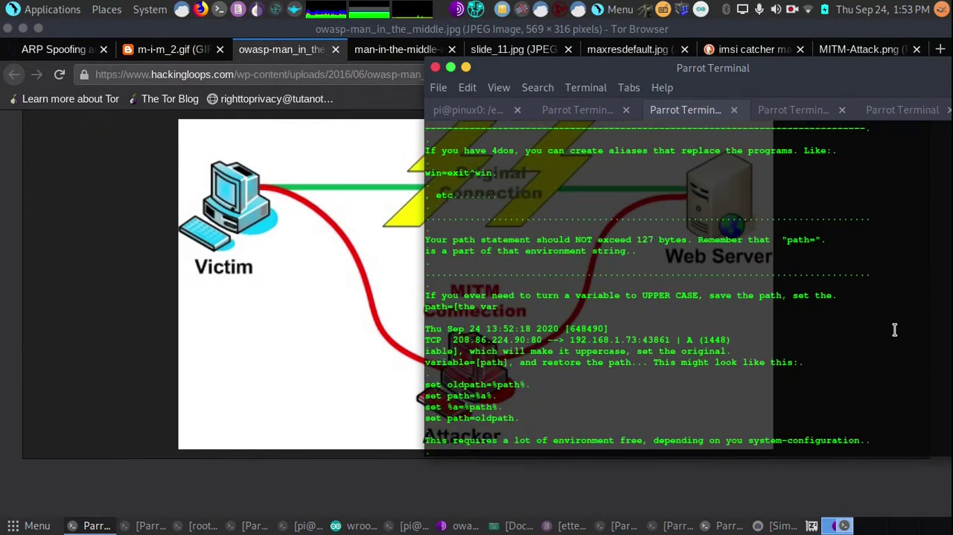
scroll(894, 329, up, 1)
scroll(894, 329, down, 5)
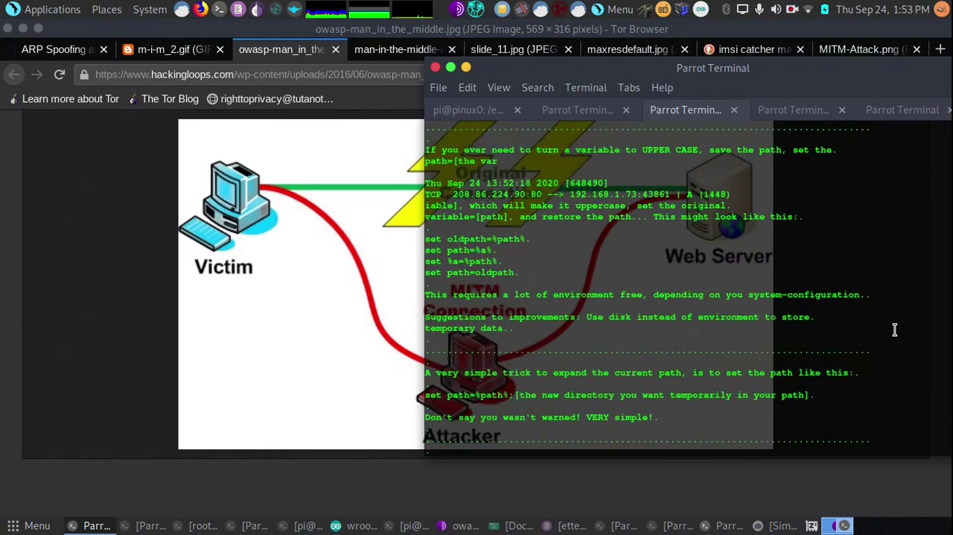
scroll(895, 329, down, 3)
scroll(901, 339, down, 2)
scroll(910, 347, down, 5)
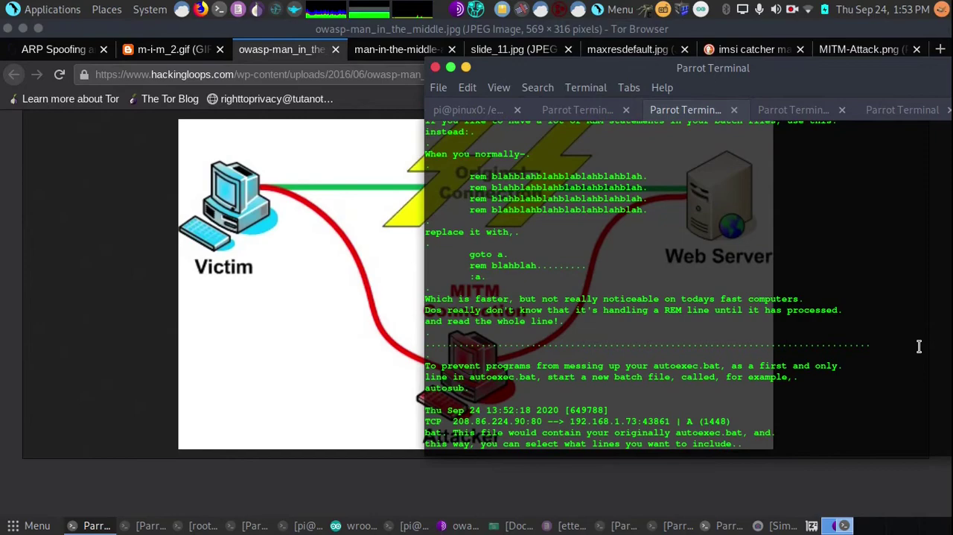
scroll(918, 347, up, 5)
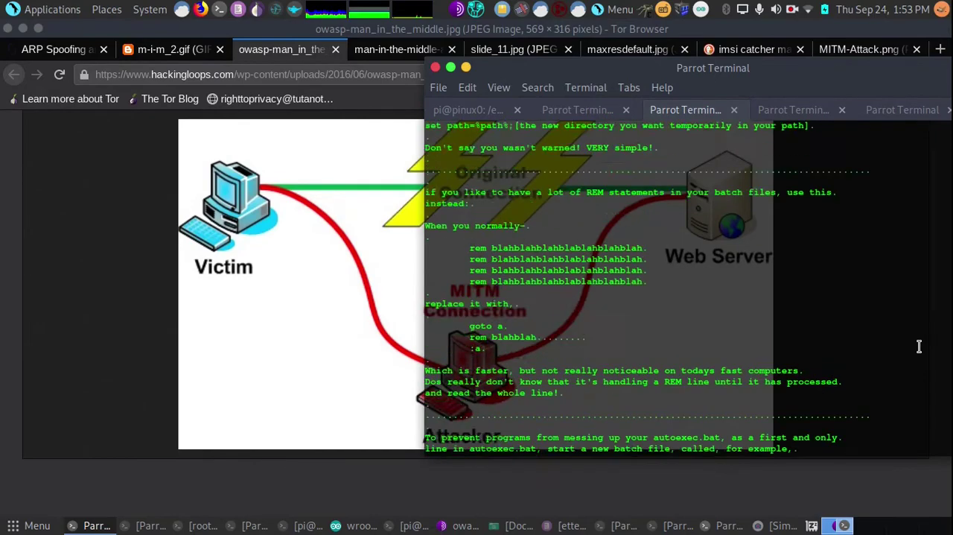
scroll(919, 347, up, 2)
scroll(919, 346, up, 1)
scroll(918, 346, up, 5)
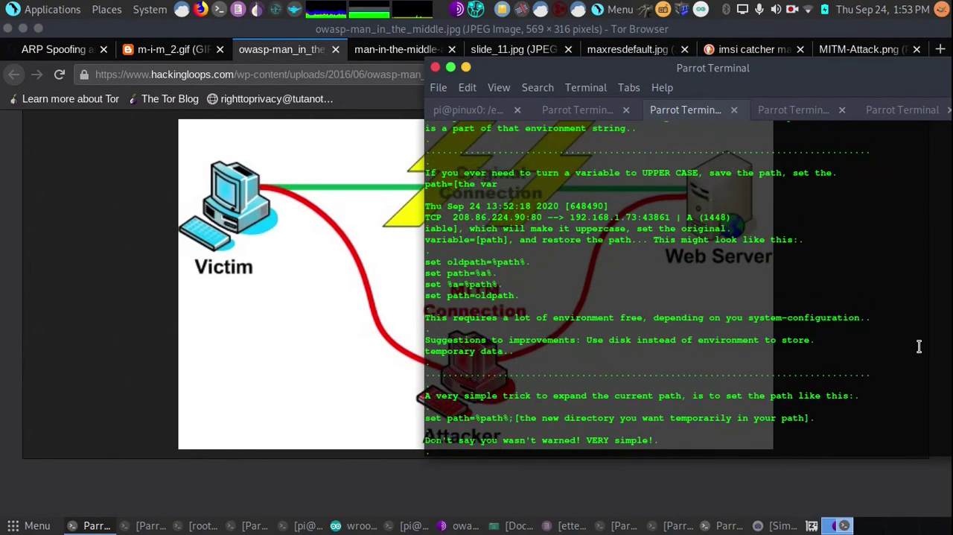
scroll(919, 347, up, 3)
scroll(919, 346, up, 1)
scroll(919, 347, up, 5)
scroll(919, 346, up, 2)
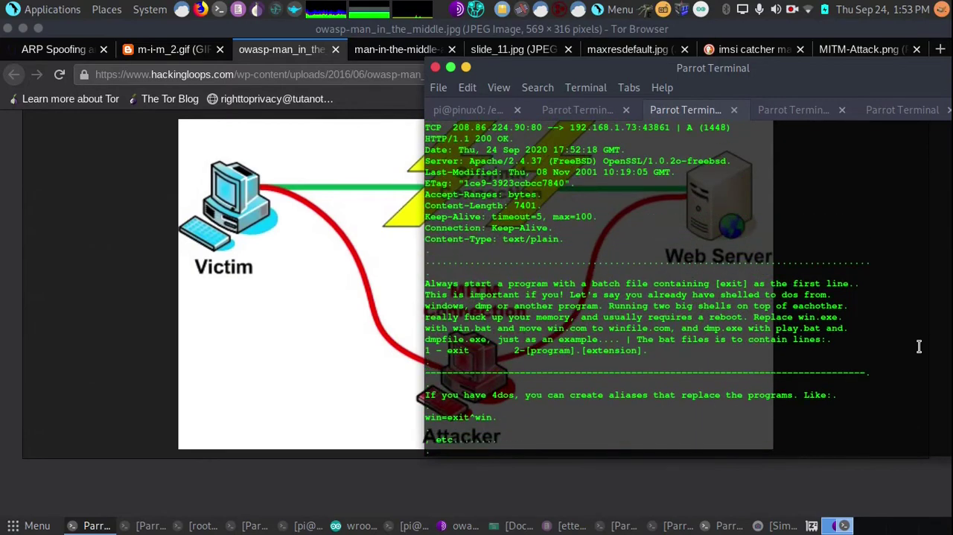
scroll(919, 346, up, 4)
scroll(918, 346, up, 3)
scroll(918, 347, up, 5)
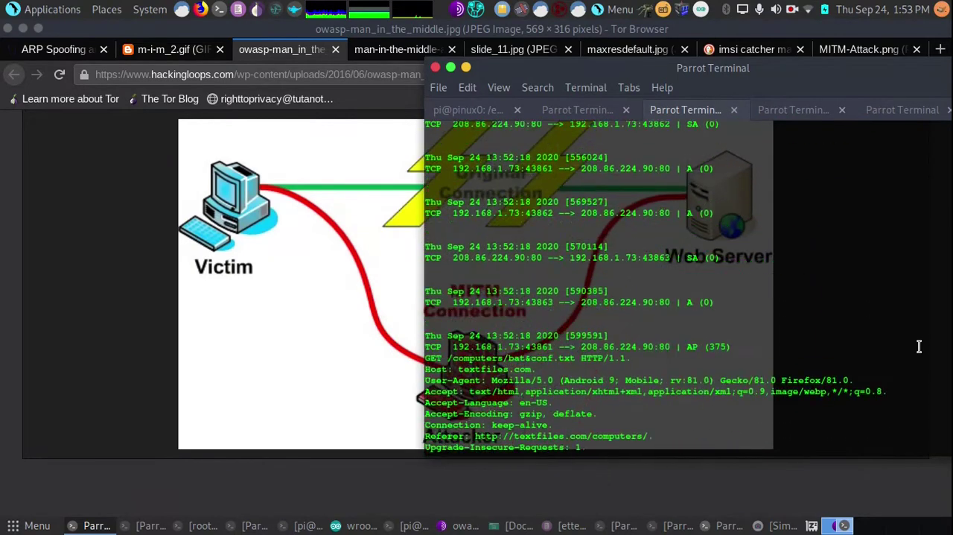
scroll(919, 346, up, 3)
scroll(918, 346, up, 3)
scroll(918, 346, up, 3)
scroll(919, 346, up, 1)
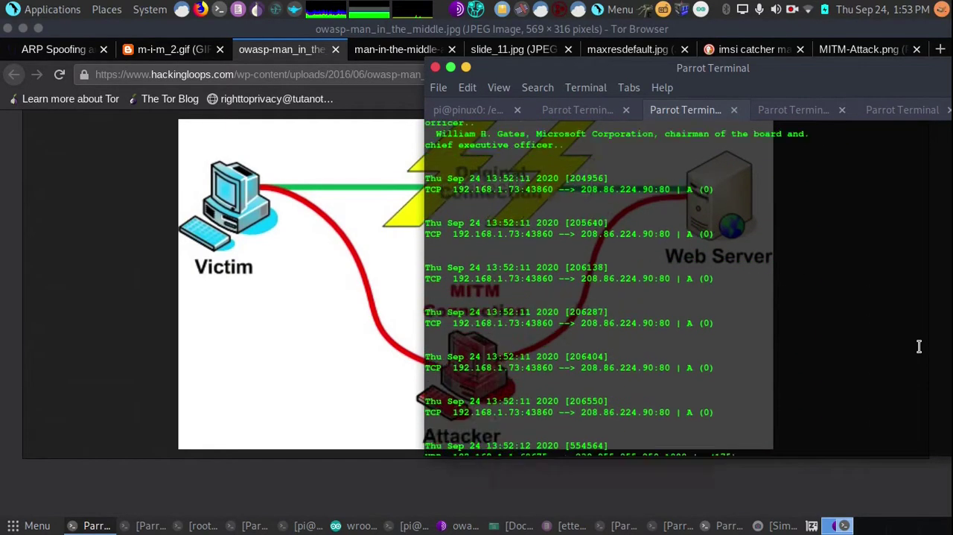
scroll(919, 346, up, 4)
scroll(918, 346, up, 3)
scroll(919, 346, up, 3)
scroll(918, 346, up, 1)
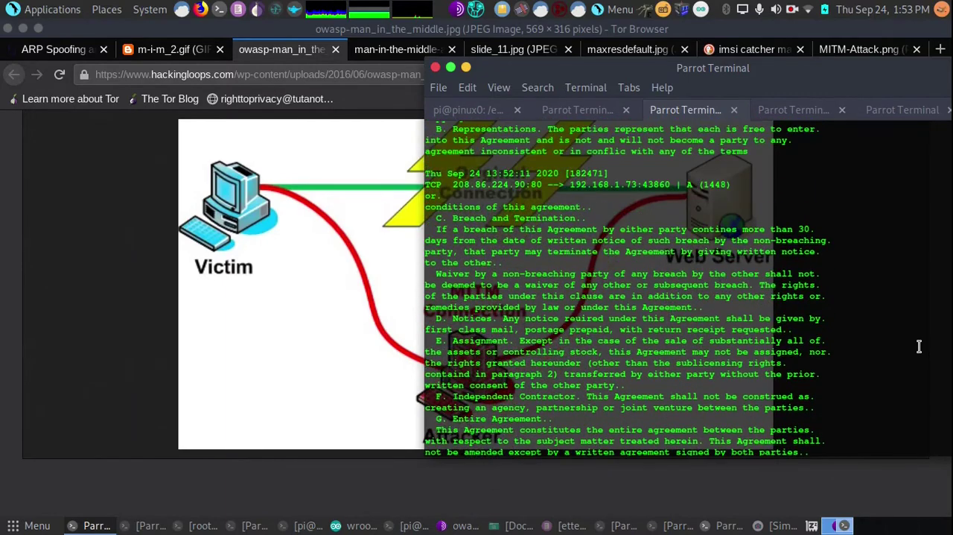
scroll(918, 346, up, 3)
scroll(918, 344, up, 5)
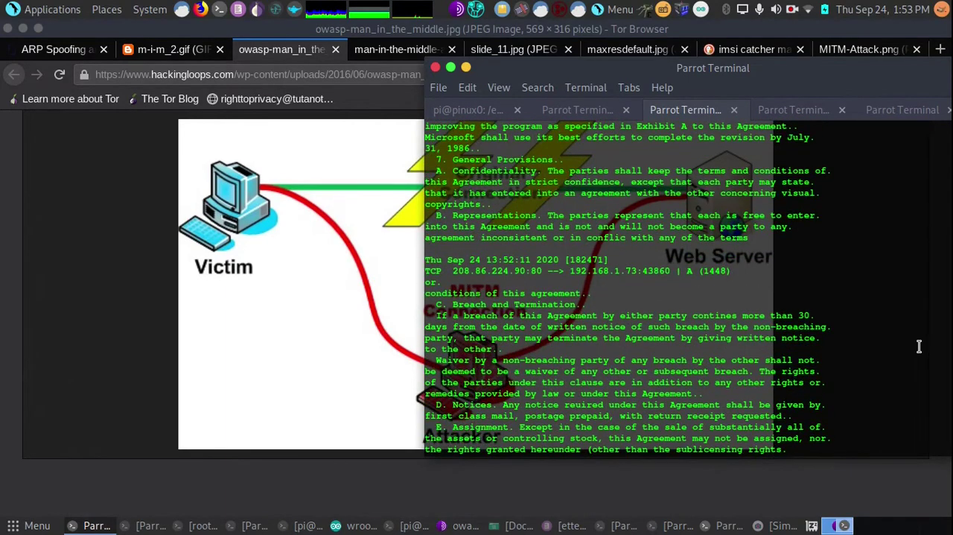
scroll(912, 251, up, 2)
scroll(911, 251, up, 1)
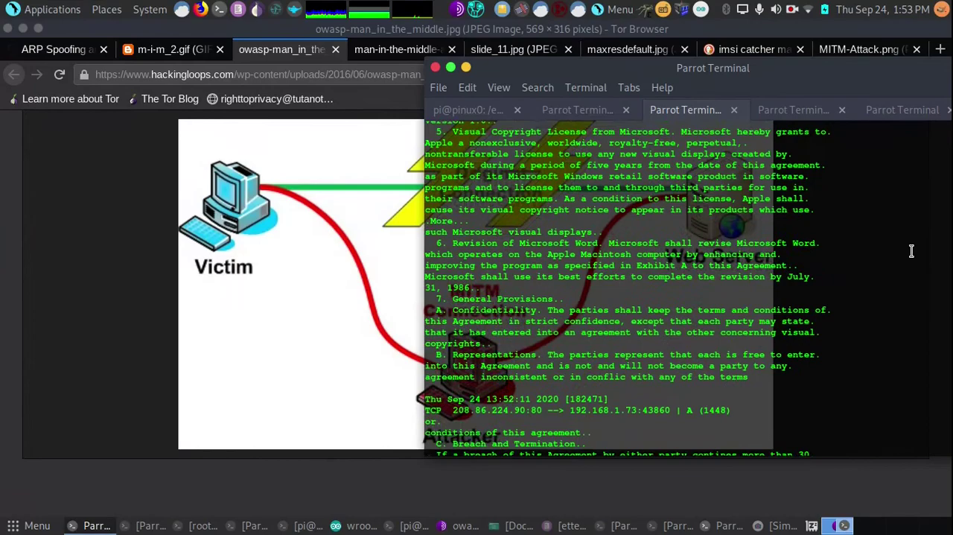
scroll(911, 251, up, 2)
scroll(911, 251, up, 1)
scroll(912, 251, up, 3)
scroll(912, 251, up, 2)
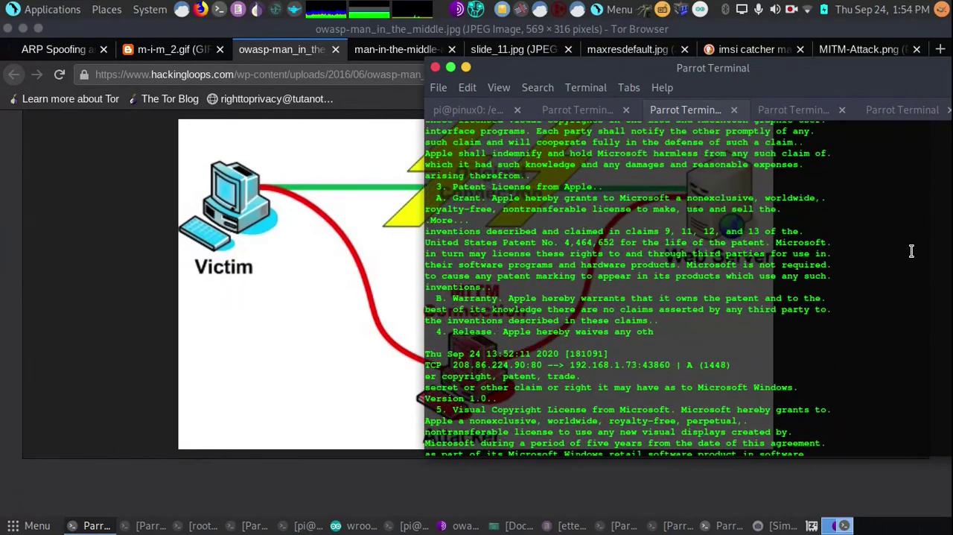
scroll(912, 251, up, 2)
scroll(911, 251, up, 2)
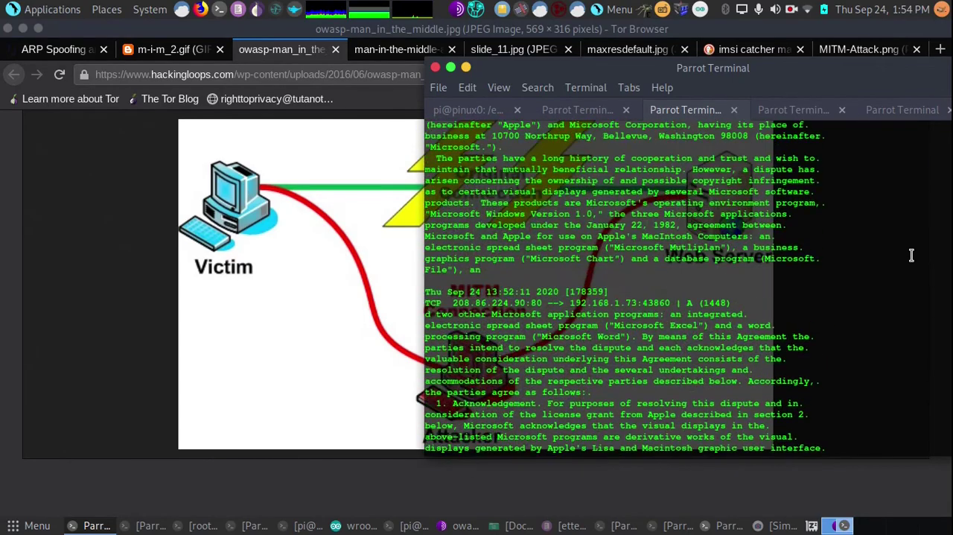
scroll(911, 255, up, 3)
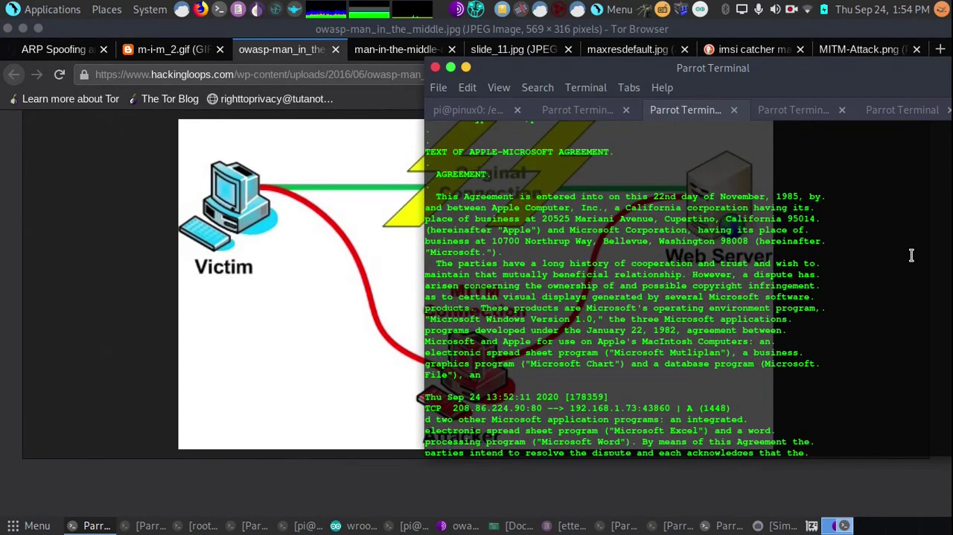
scroll(911, 254, up, 1)
scroll(912, 254, up, 3)
scroll(911, 255, up, 1)
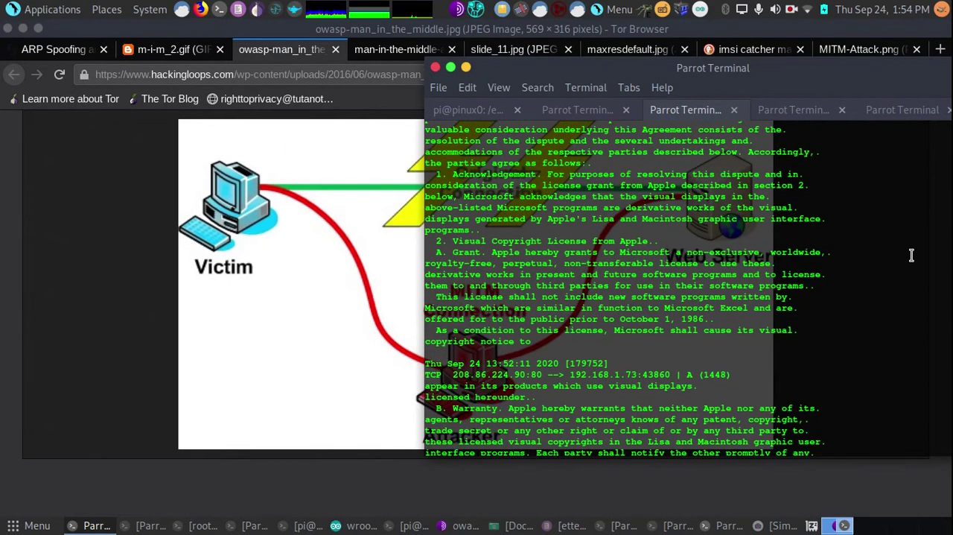
scroll(911, 255, down, 2)
scroll(911, 254, down, 3)
scroll(912, 255, down, 1)
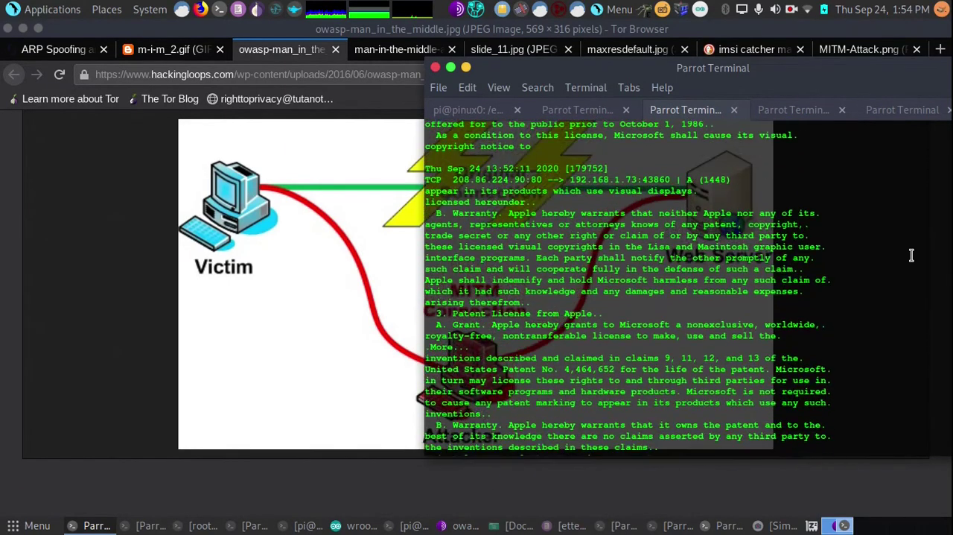
scroll(911, 255, down, 3)
scroll(912, 255, down, 5)
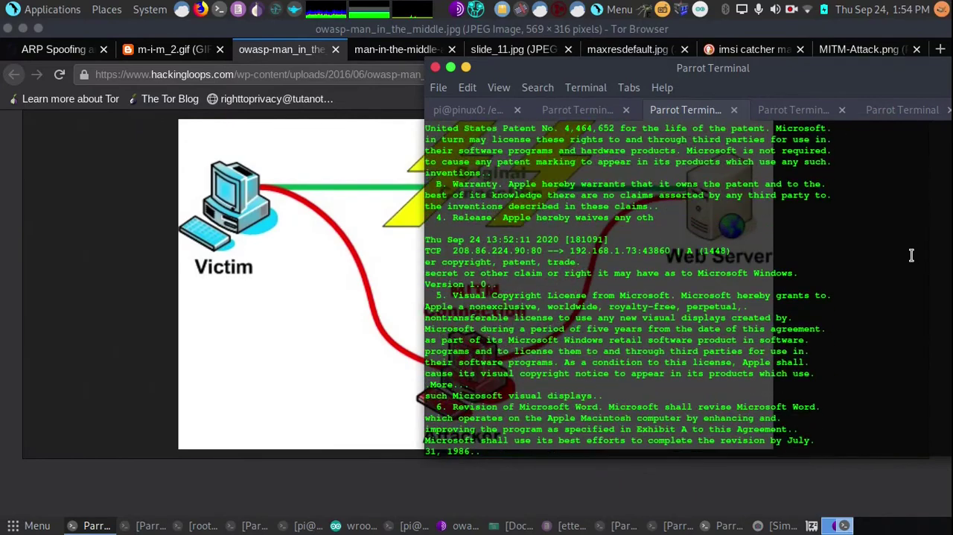
scroll(911, 254, down, 1)
scroll(911, 255, down, 2)
scroll(911, 255, down, 1)
scroll(911, 254, down, 3)
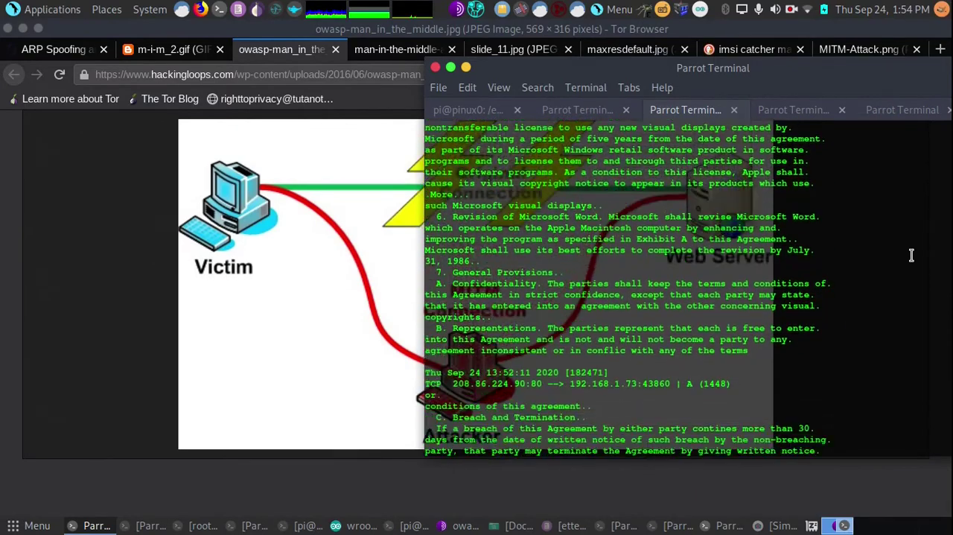
scroll(911, 255, down, 1)
scroll(912, 255, down, 2)
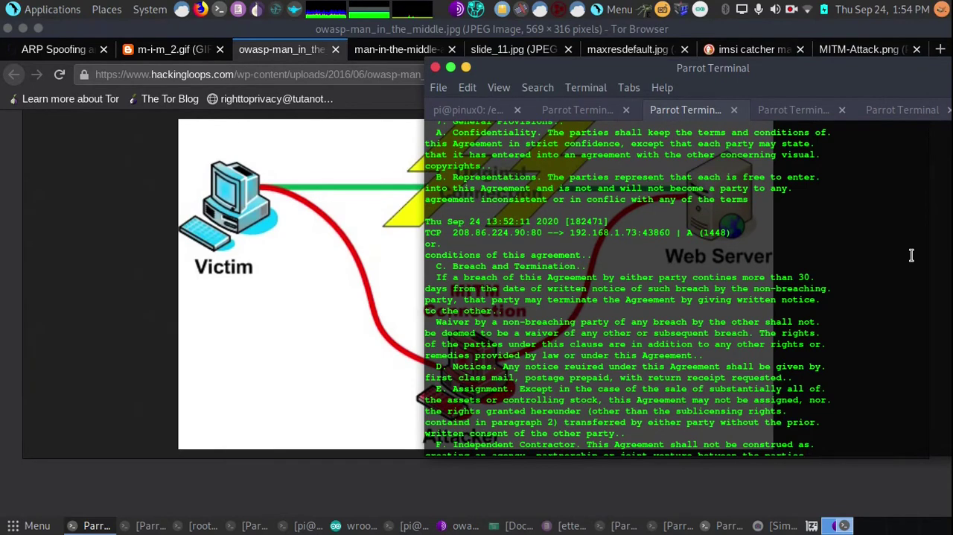
scroll(911, 255, down, 5)
scroll(911, 255, down, 1)
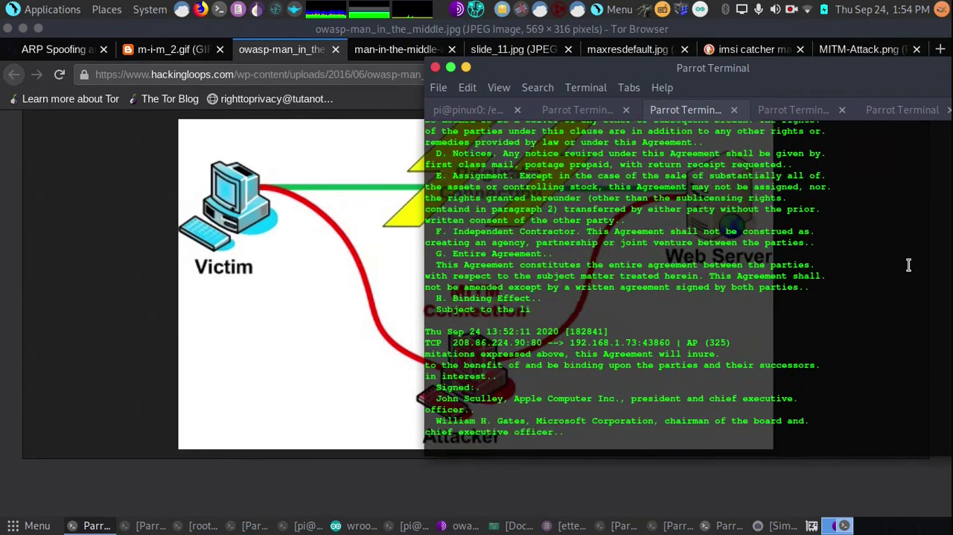
scroll(911, 254, down, 5)
scroll(909, 285, down, 3)
scroll(910, 285, down, 6)
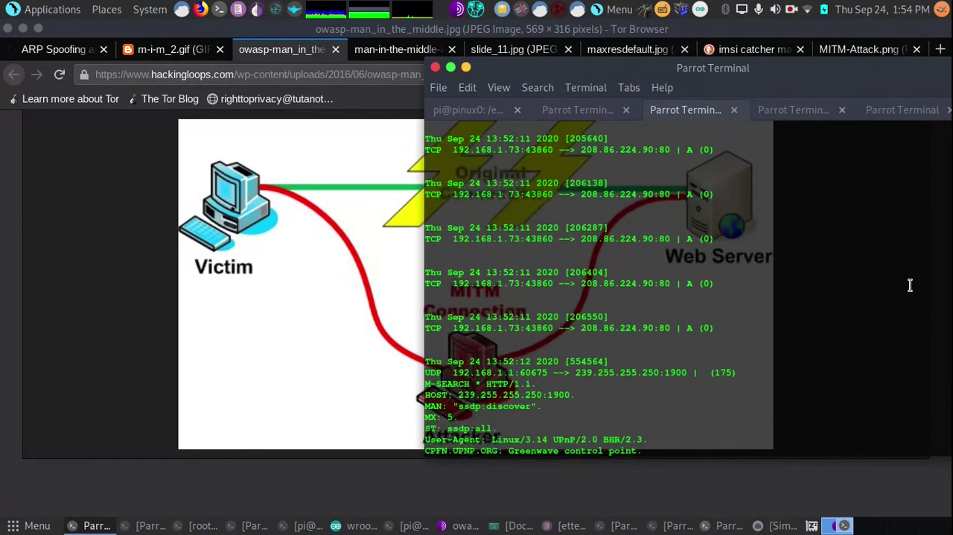
scroll(909, 285, down, 2)
scroll(910, 286, down, 3)
scroll(910, 285, down, 3)
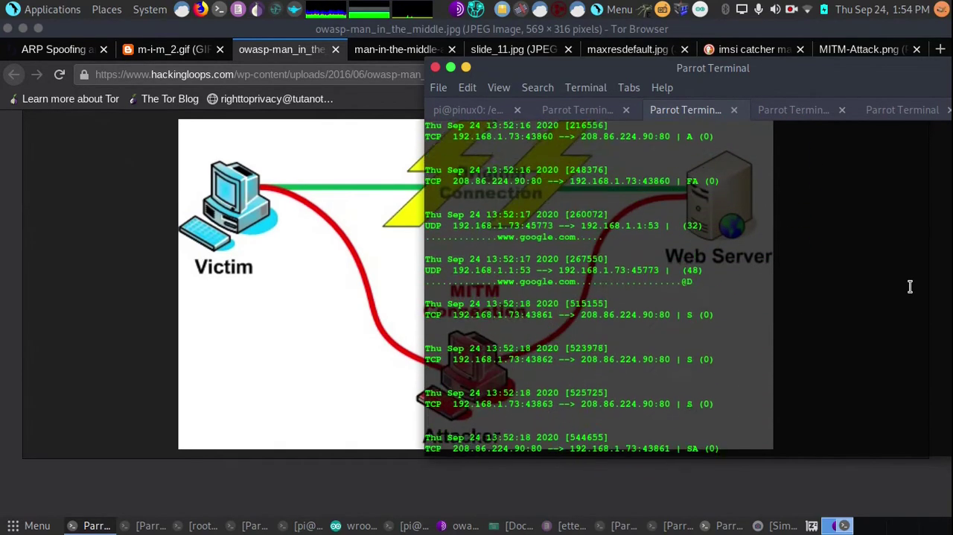
scroll(910, 285, down, 3)
scroll(910, 286, down, 3)
scroll(910, 286, down, 2)
scroll(910, 286, down, 5)
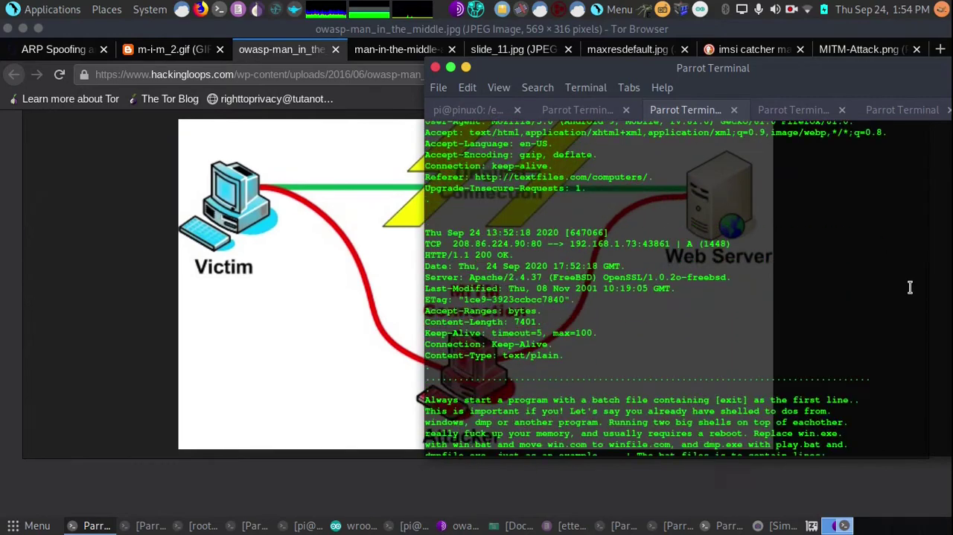
scroll(910, 287, down, 4)
scroll(910, 287, down, 2)
scroll(910, 287, down, 4)
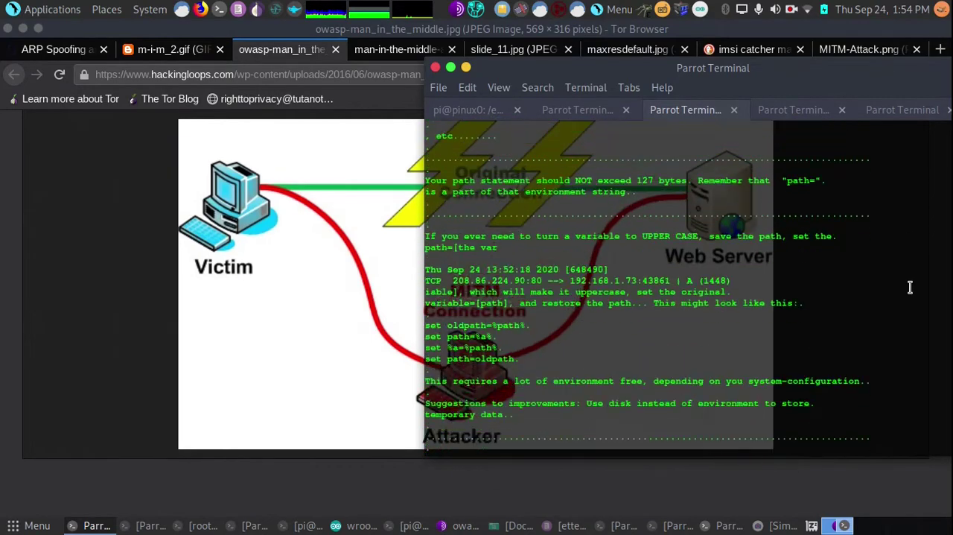
scroll(909, 286, down, 4)
scroll(910, 287, down, 2)
scroll(910, 287, down, 5)
scroll(909, 287, down, 2)
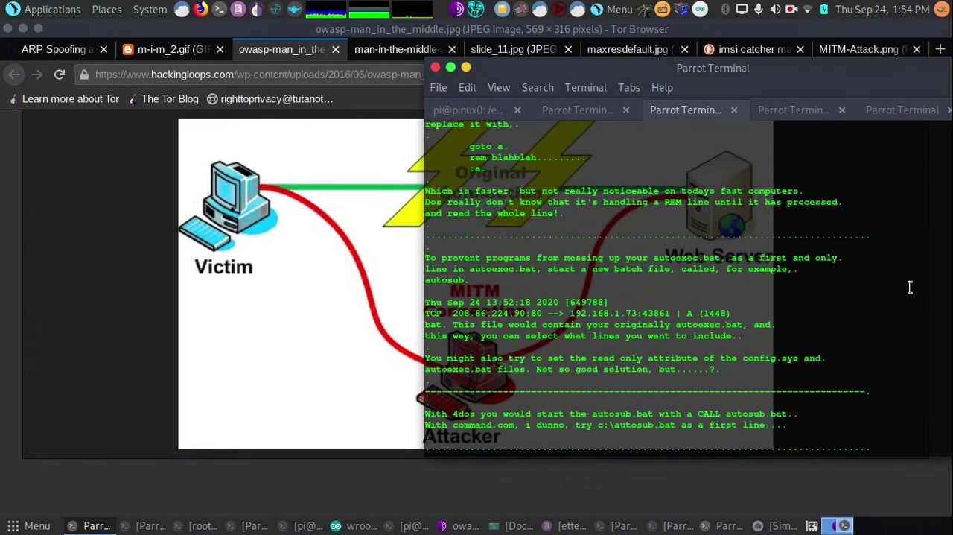
scroll(906, 312, down, 4)
scroll(906, 313, down, 2)
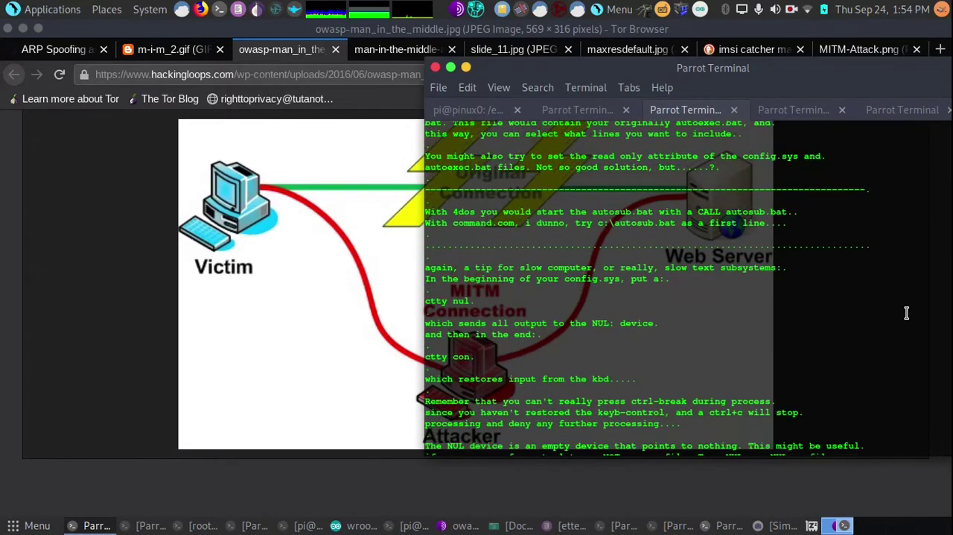
scroll(906, 312, down, 2)
scroll(906, 313, down, 3)
scroll(906, 313, down, 5)
scroll(906, 313, down, 2)
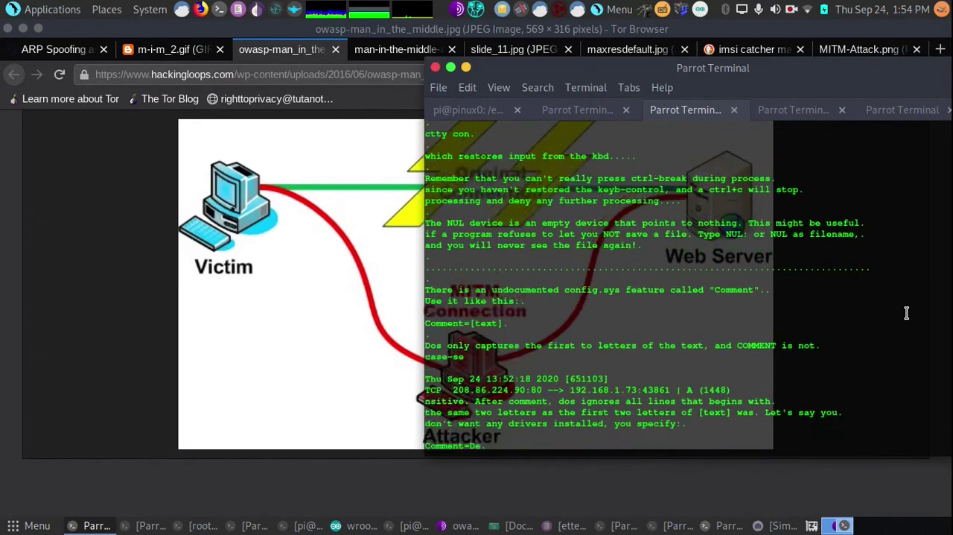
scroll(906, 313, down, 2)
scroll(906, 312, down, 1)
scroll(906, 313, down, 2)
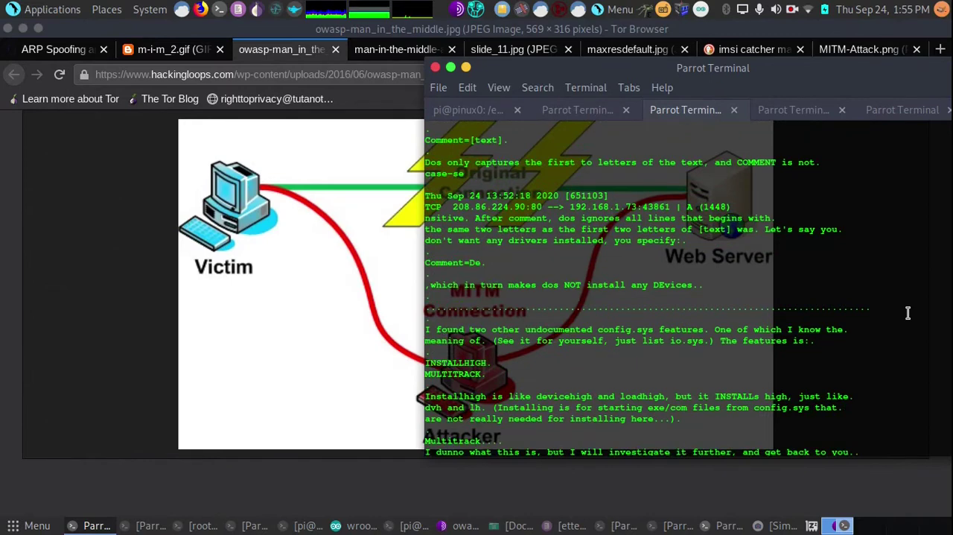
scroll(908, 313, down, 1)
scroll(907, 312, down, 2)
scroll(908, 310, down, 2)
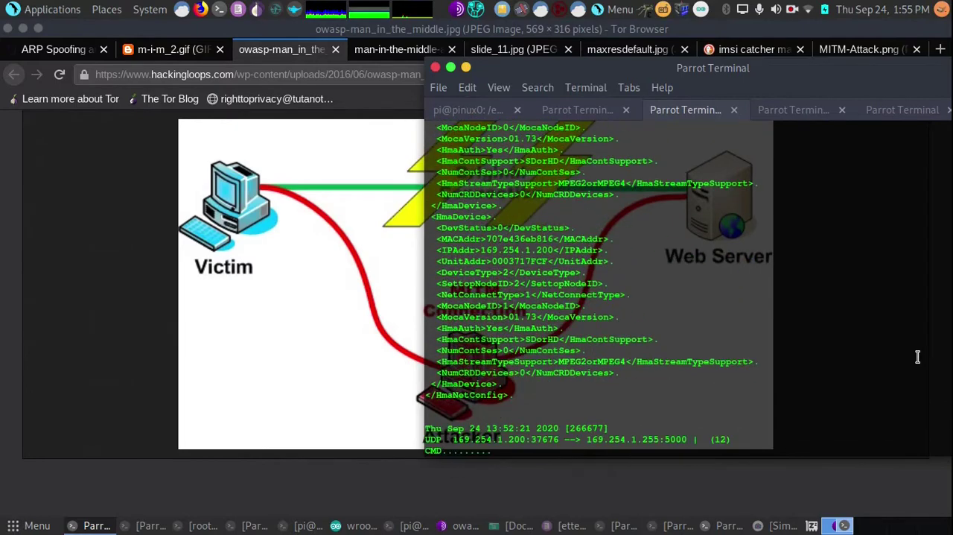
scroll(917, 356, up, 3)
scroll(917, 356, up, 5)
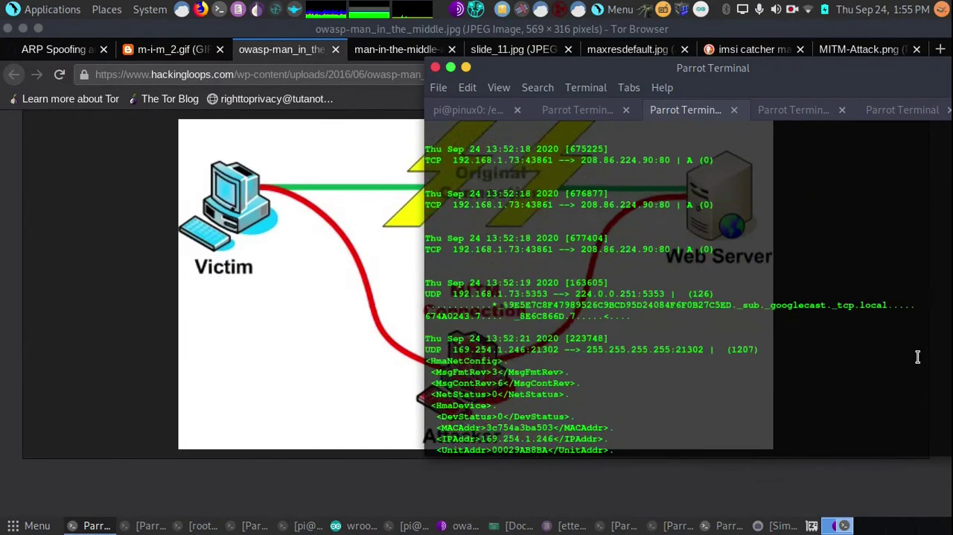
scroll(917, 356, up, 5)
scroll(917, 356, up, 2)
scroll(917, 357, up, 3)
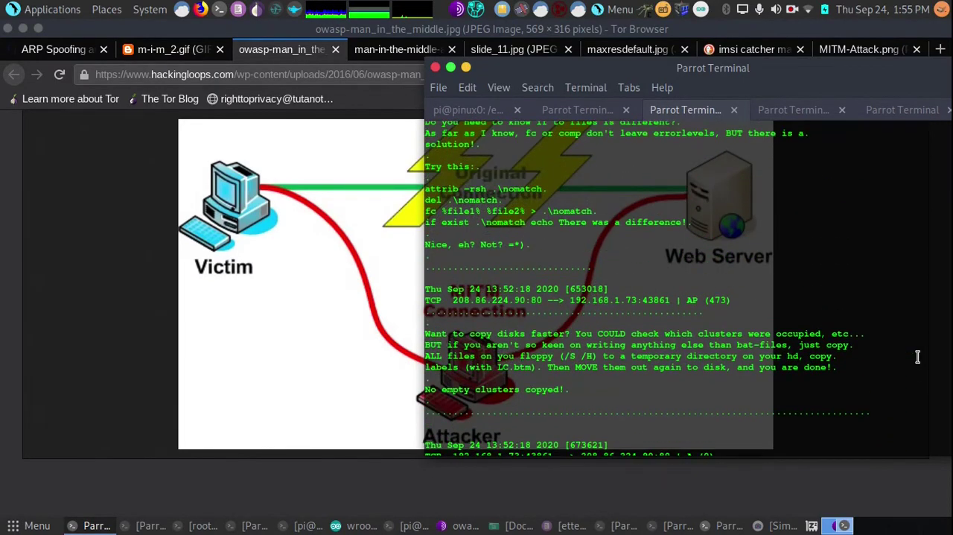
scroll(918, 357, up, 1)
scroll(917, 357, up, 4)
scroll(917, 356, up, 2)
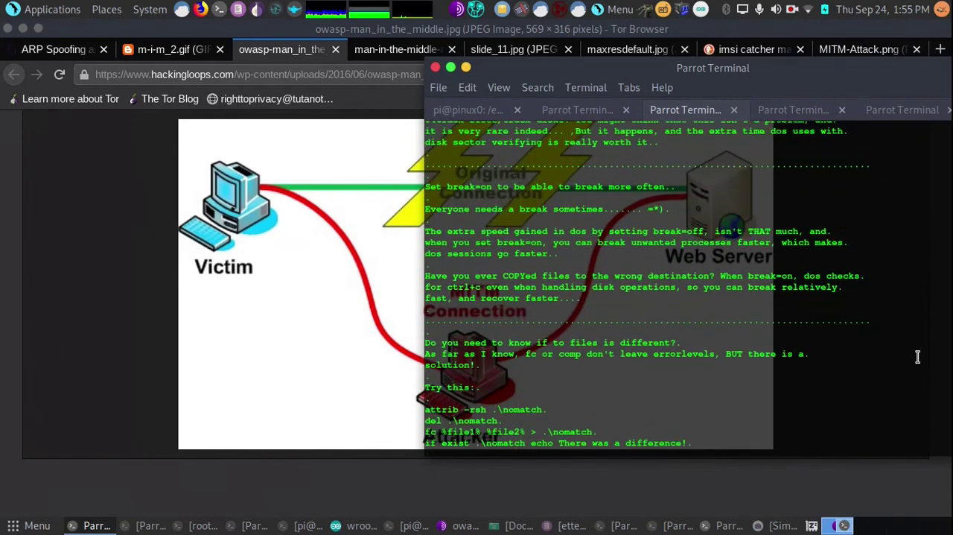
scroll(917, 356, up, 1)
scroll(917, 357, up, 2)
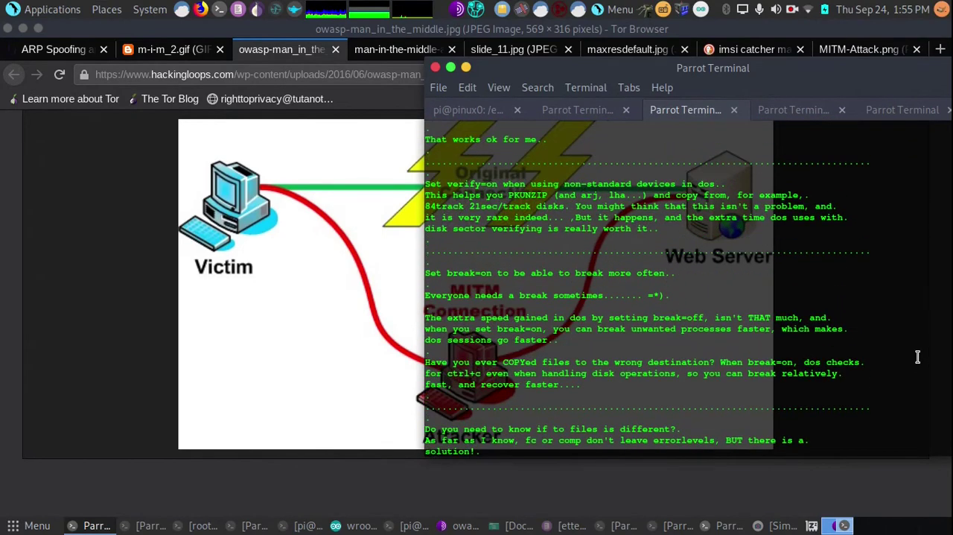
scroll(917, 357, up, 2)
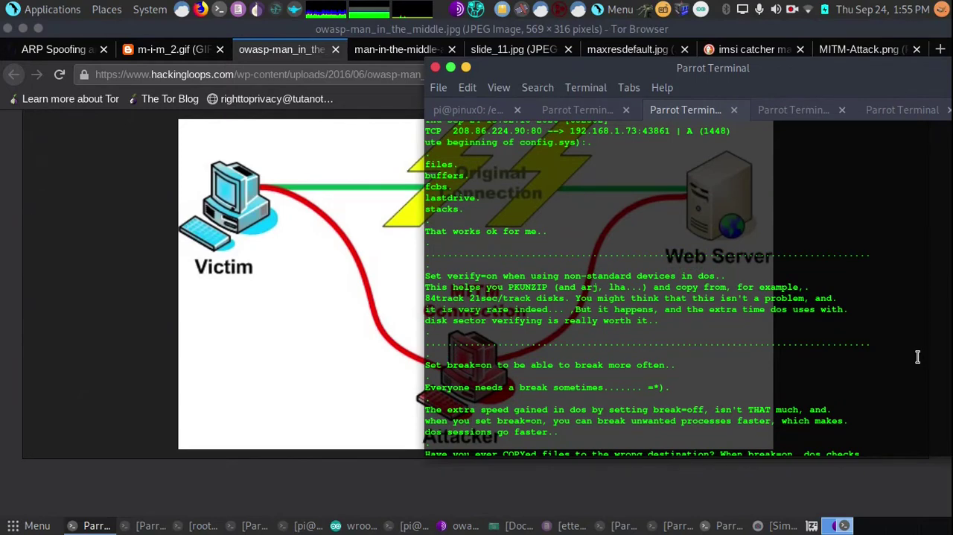
scroll(918, 357, up, 1)
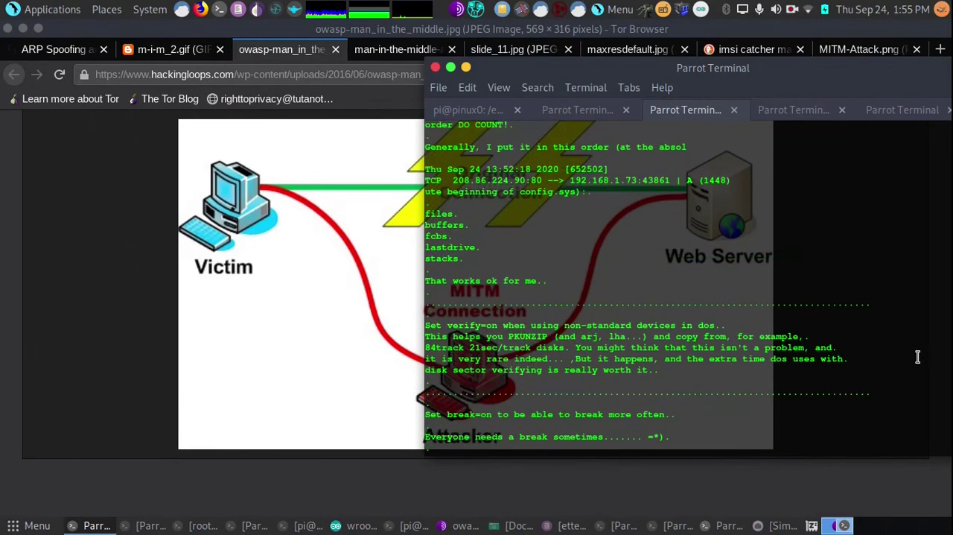
scroll(917, 357, up, 2)
scroll(918, 356, up, 1)
scroll(918, 357, up, 1)
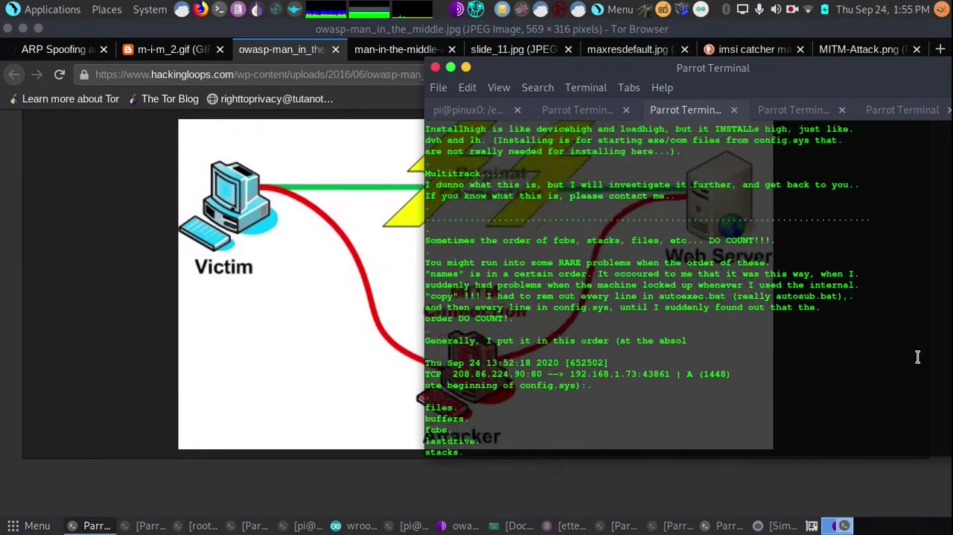
scroll(918, 357, up, 2)
scroll(917, 356, up, 1)
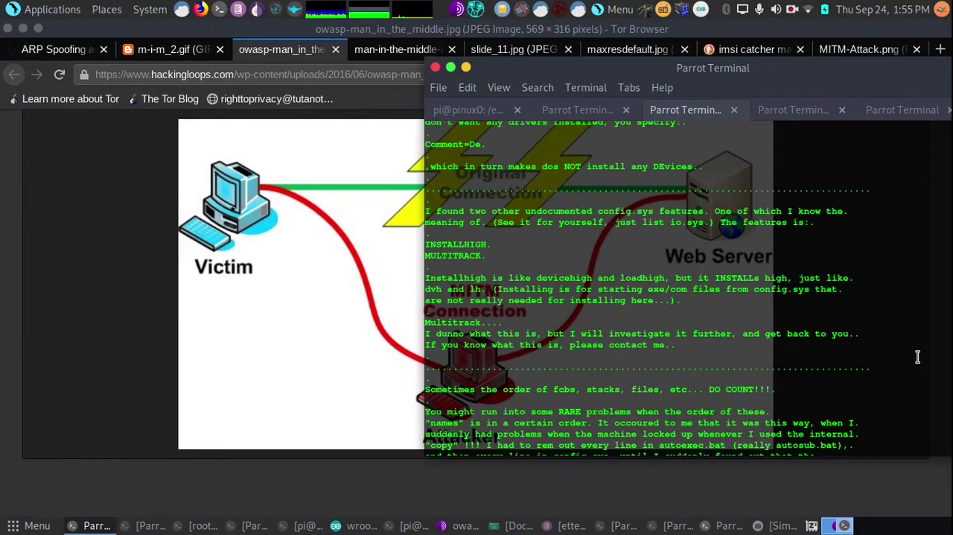
scroll(918, 356, up, 2)
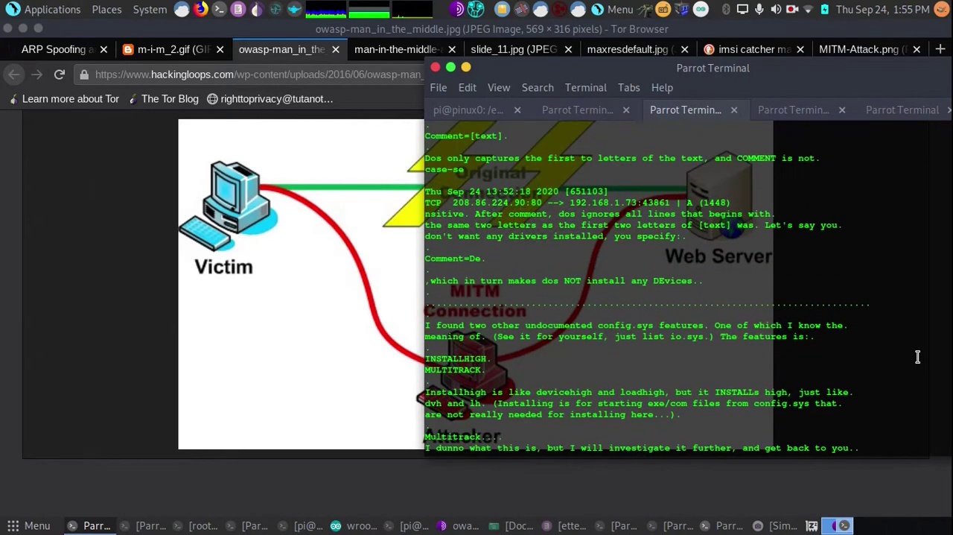
scroll(917, 356, up, 1)
scroll(917, 371, up, 1)
scroll(917, 371, up, 1)
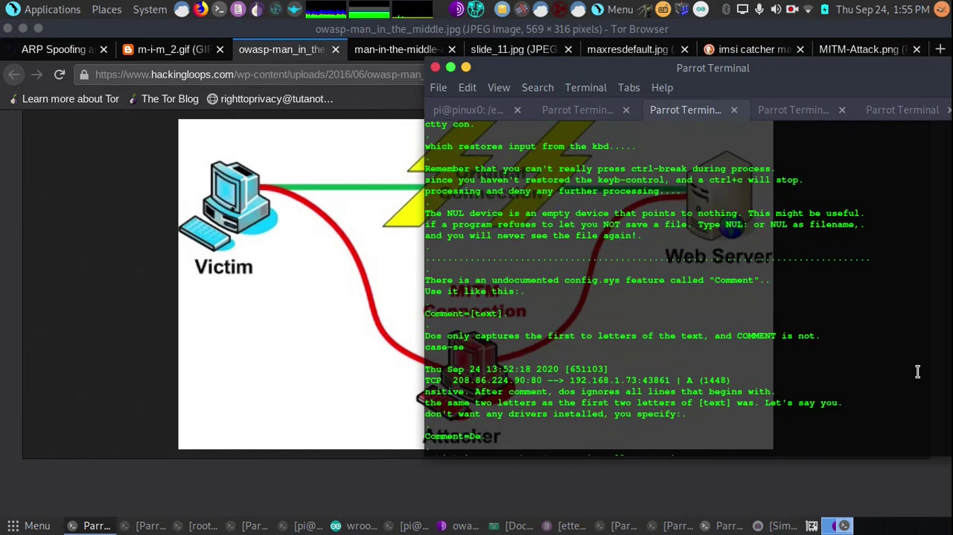
scroll(918, 371, up, 1)
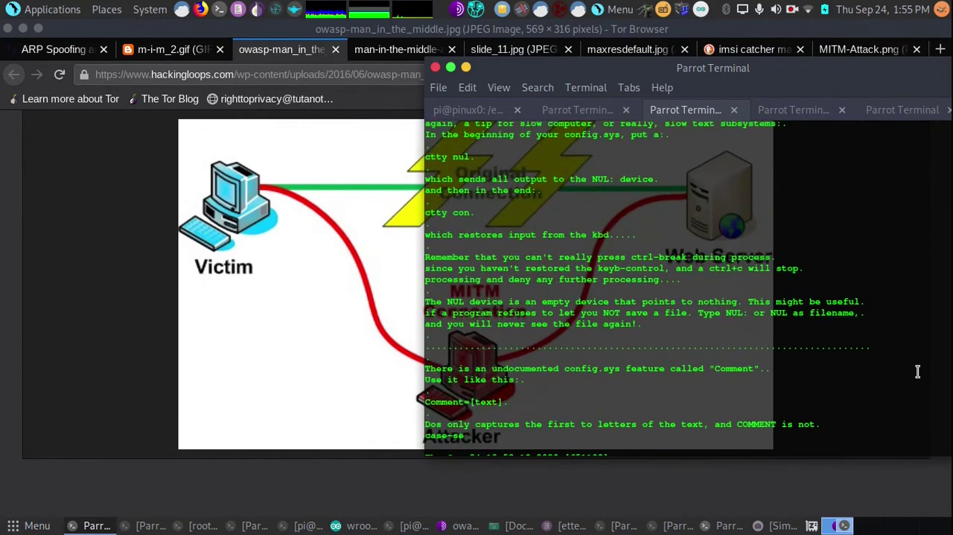
scroll(917, 370, up, 1)
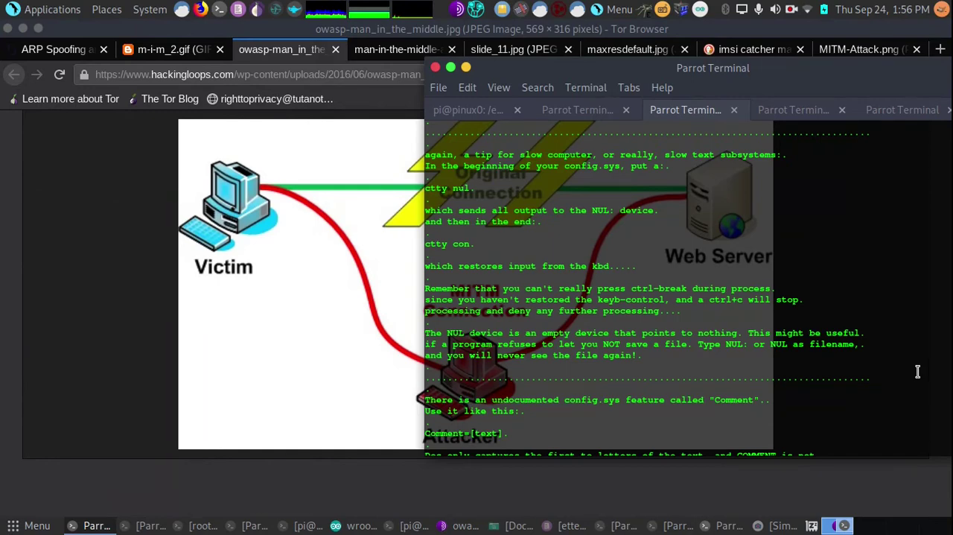
scroll(917, 371, up, 1)
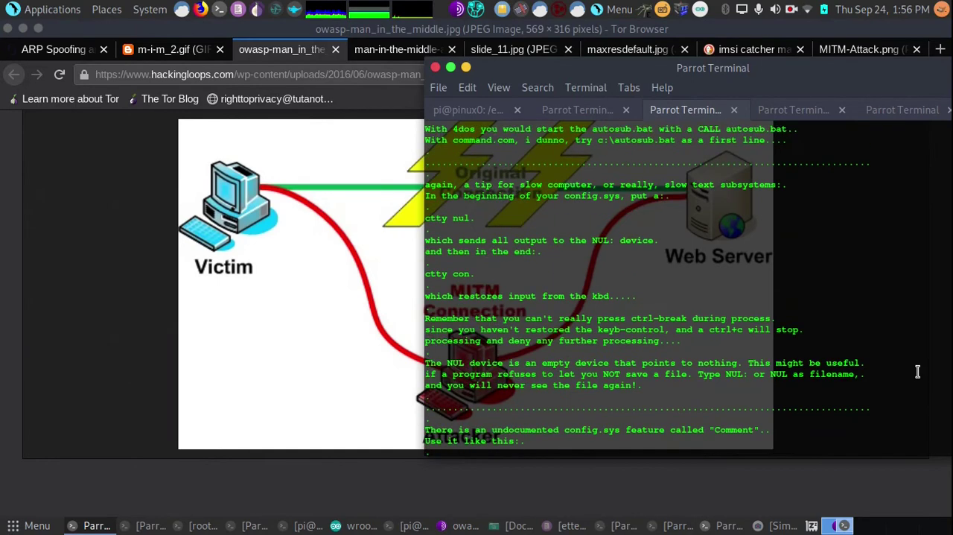
scroll(917, 365, up, 1)
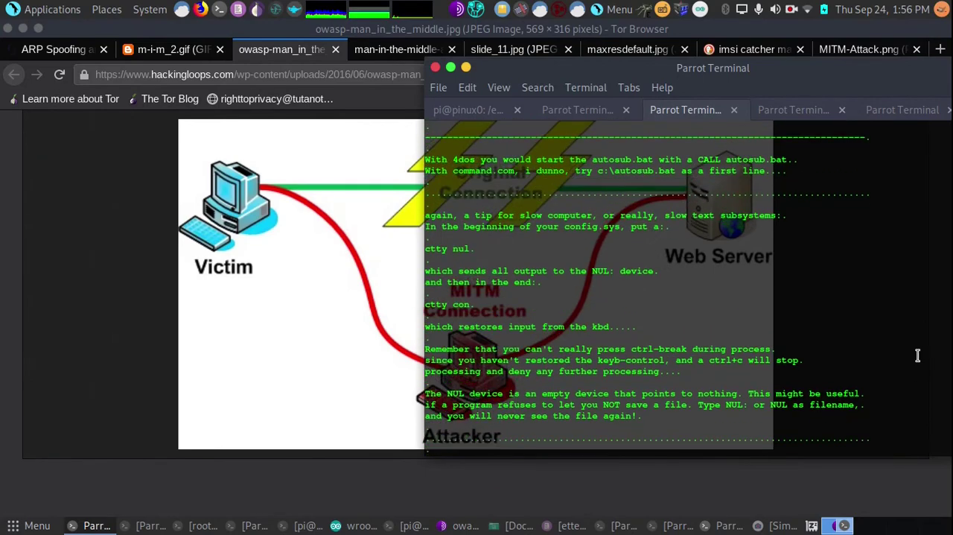
scroll(917, 343, up, 3)
scroll(917, 320, up, 6)
scroll(917, 320, up, 2)
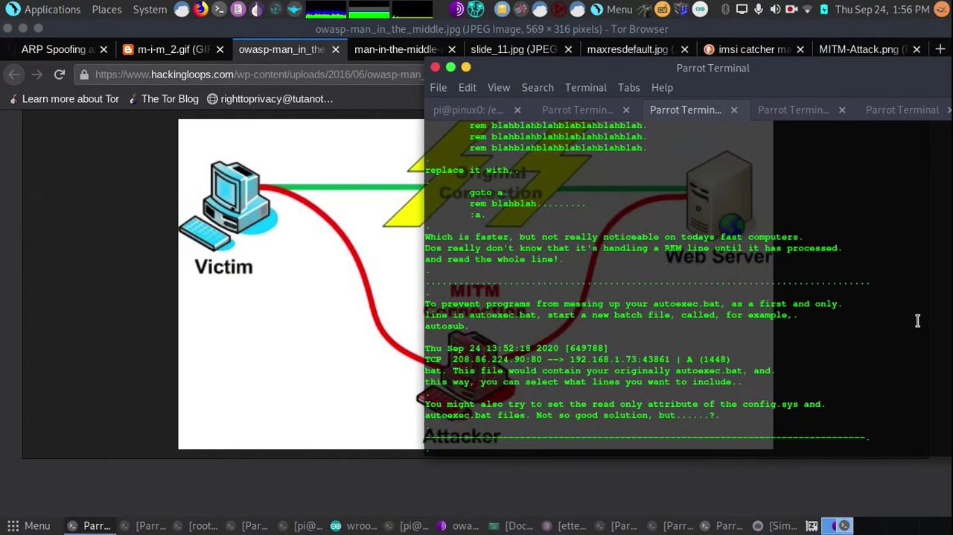
scroll(917, 320, down, 10)
scroll(917, 320, down, 10)
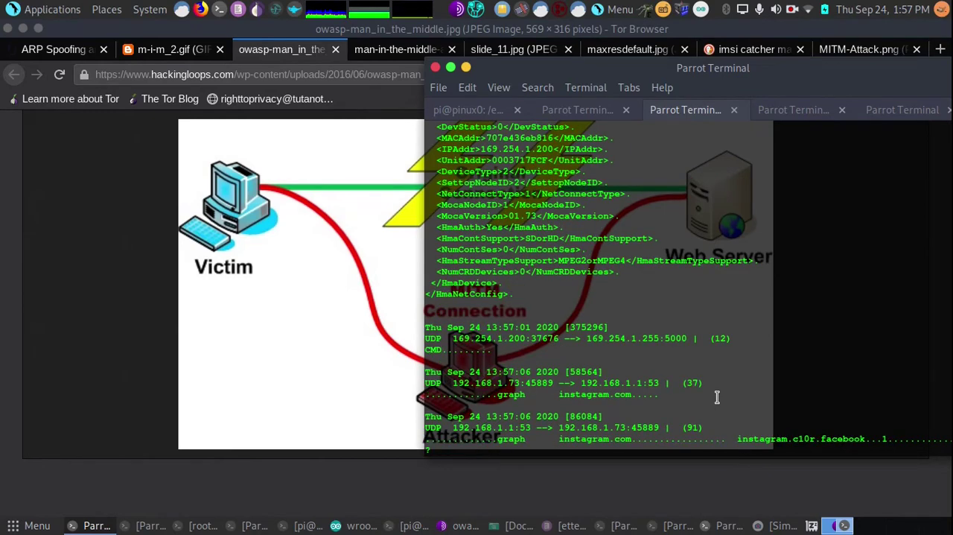
- Reset the diagram's zoom, open it in a new tab, and show the IMSI catcher image results
click(344, 287)
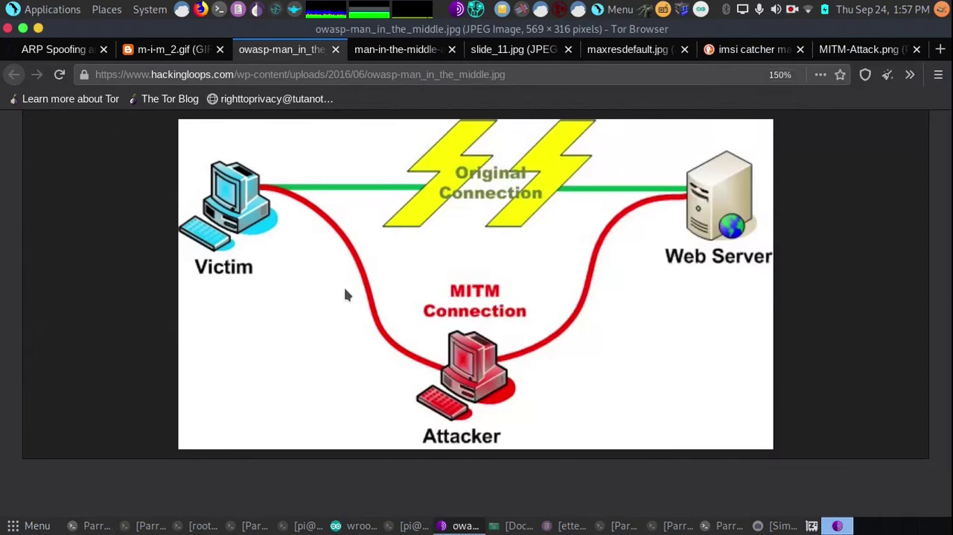
key(ctrl+0)
mouse_move(344, 287)
mouse_down()
mouse_move(502, 50)
mouse_move(512, 213)
mouse_move(433, 192)
mouse_move(848, 52)
mouse_up()
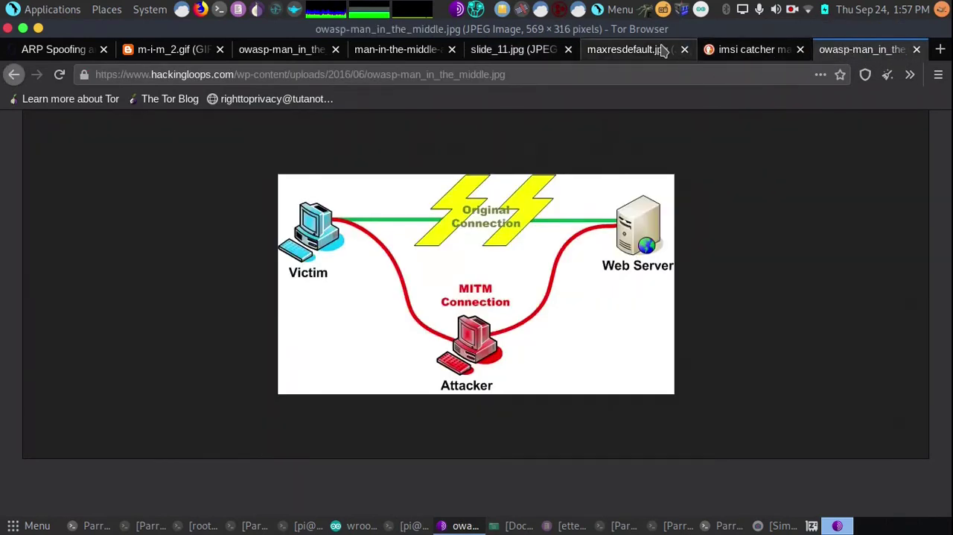
click(752, 49)
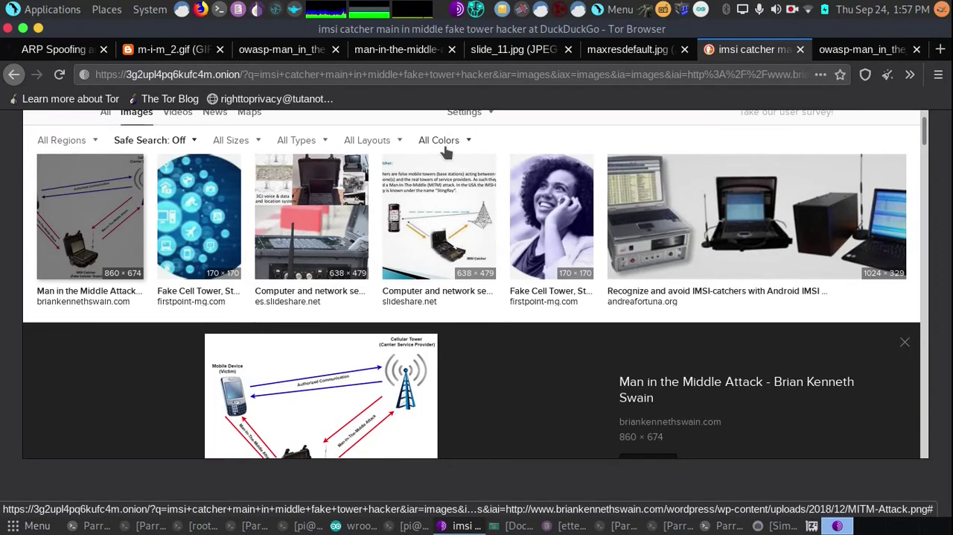
- Switch to the owasp-man_in_the_middle tab showing the hackingloops.com Victim–Attacker–Web Server diagram
click(860, 50)
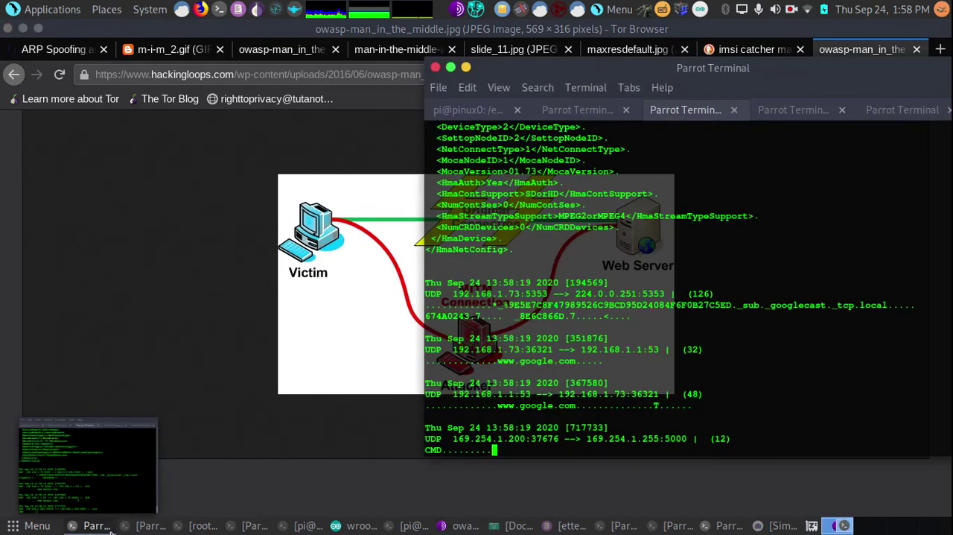
- Bring up the packet-sniffing terminal, then pause and resume its live packet display
click(93, 525)
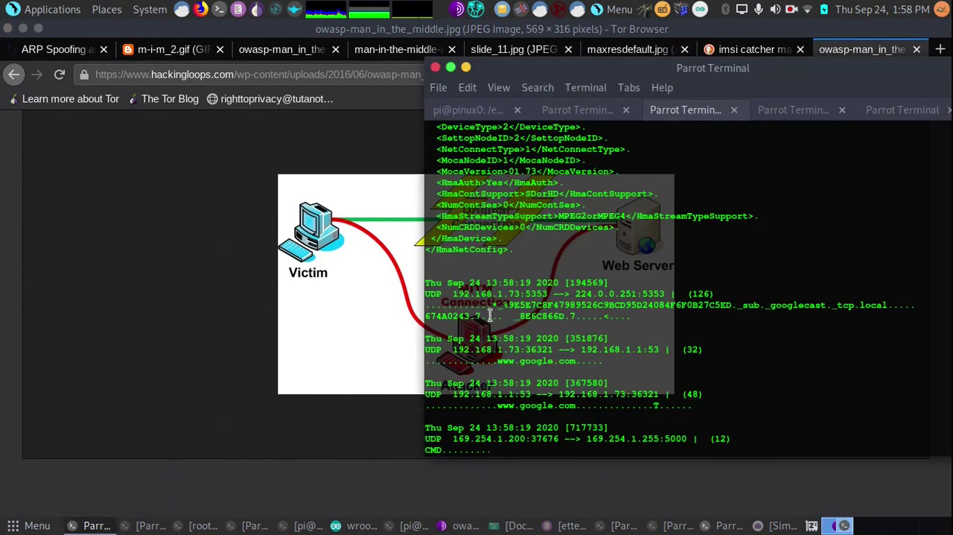
key(space)
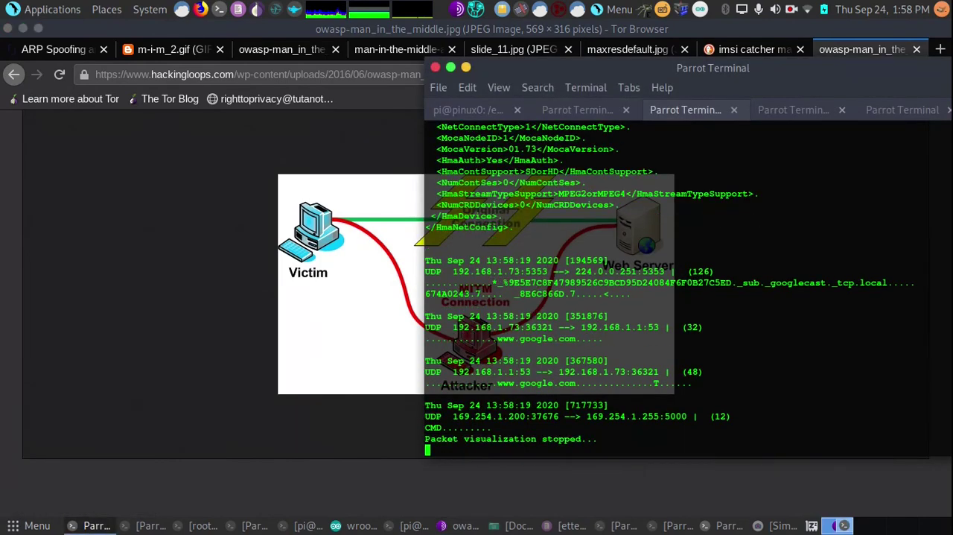
key(space)
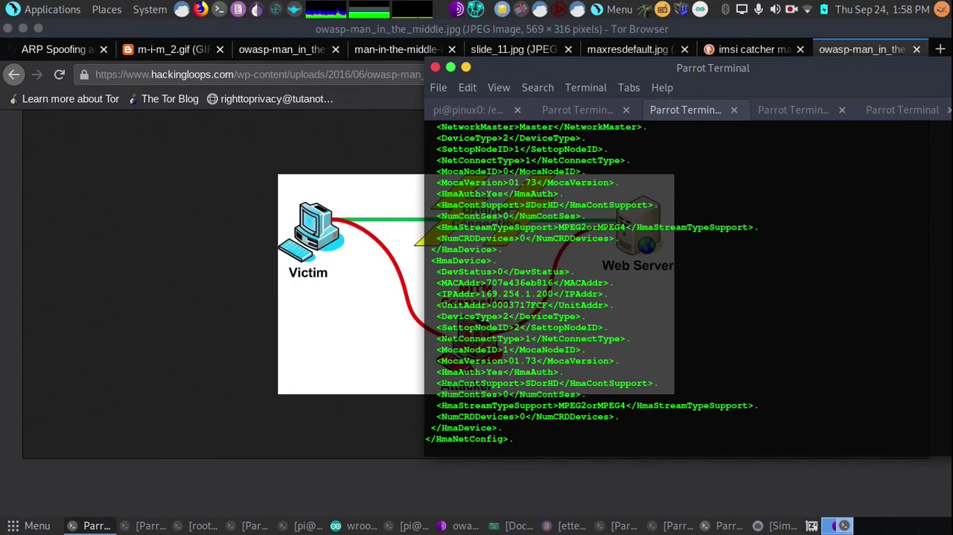